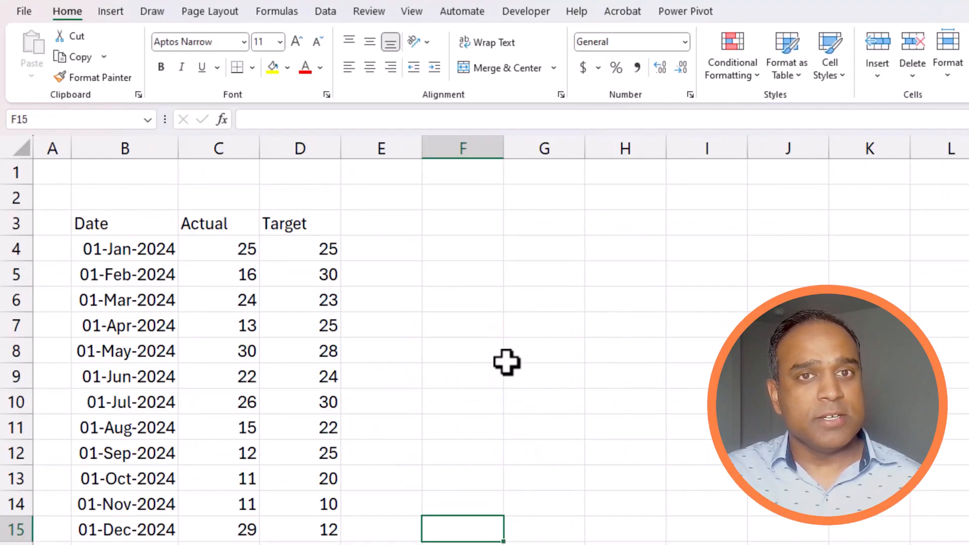
- Insert a 2-D clustered column chart from B3:D15 and place it beside the data table, starting near column E, row 3
mouse_move(134, 233)
mouse_down()
mouse_move(178, 275)
mouse_move(307, 519)
mouse_up()
drag(160, 255, 142, 530)
drag(242, 249, 238, 528)
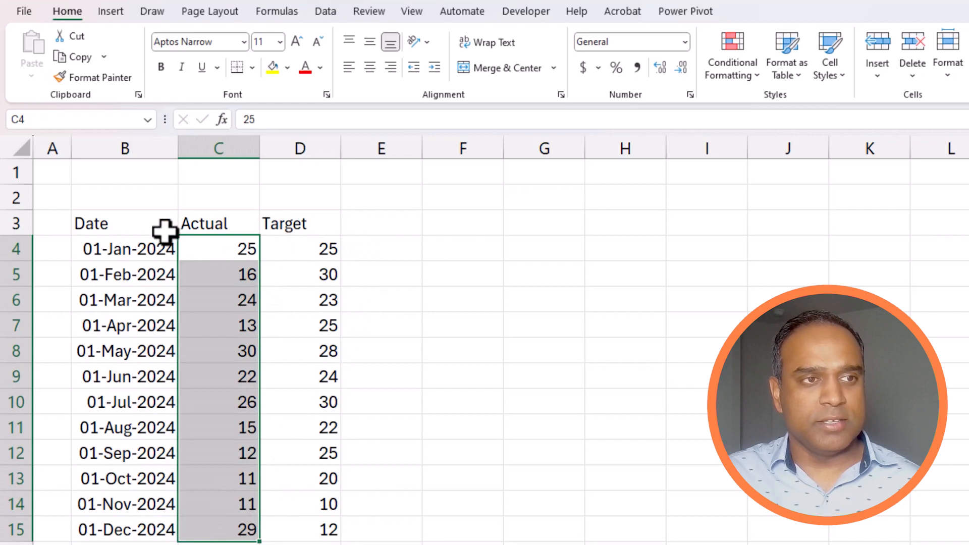
drag(147, 222, 280, 518)
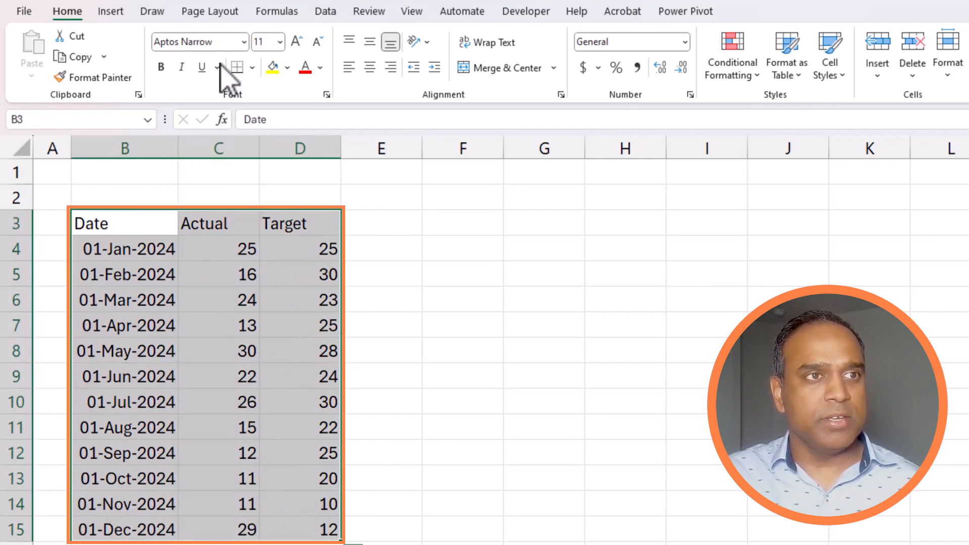
click(110, 12)
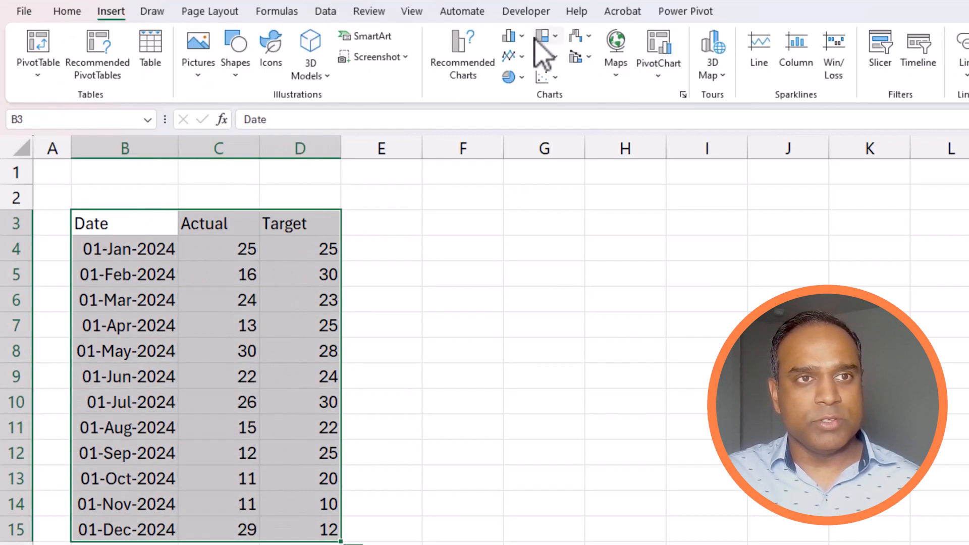
click(511, 35)
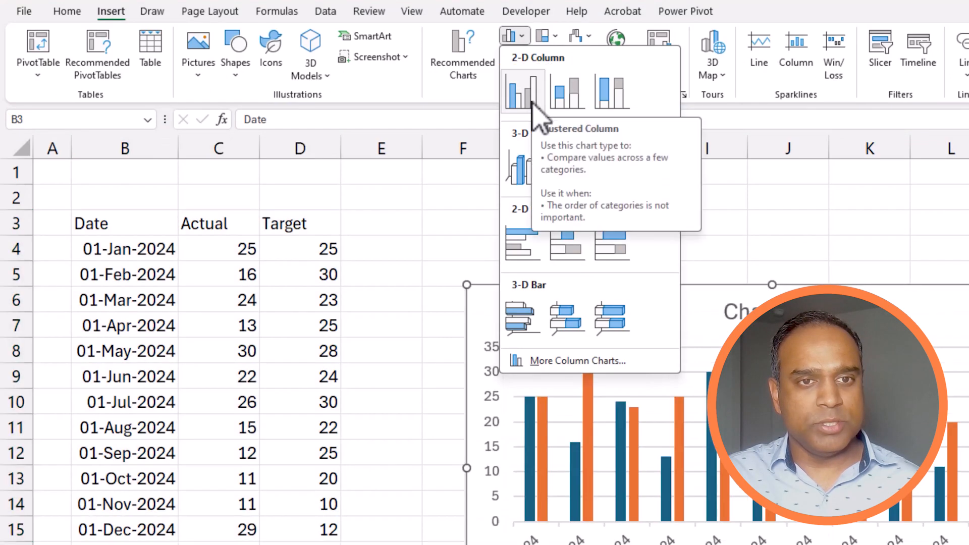
click(533, 104)
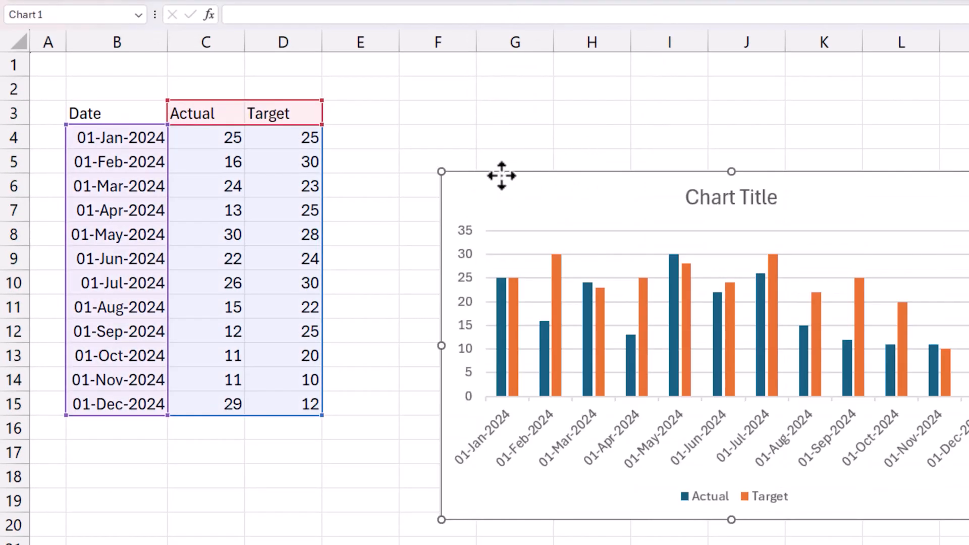
drag(501, 174, 414, 107)
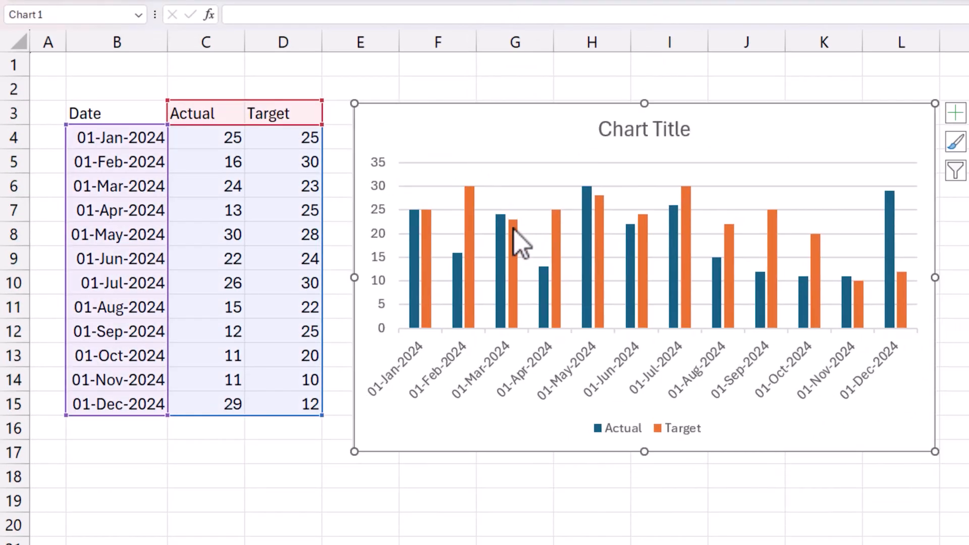
- Change the Target series to Line with Markers in a combo chart, keeping Actual as clustered columns
right_click(514, 228)
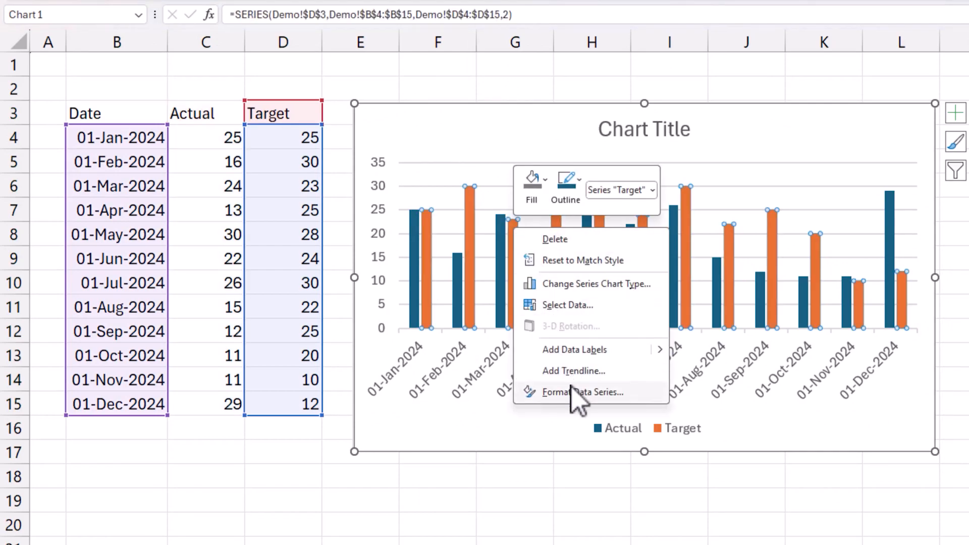
key(Escape)
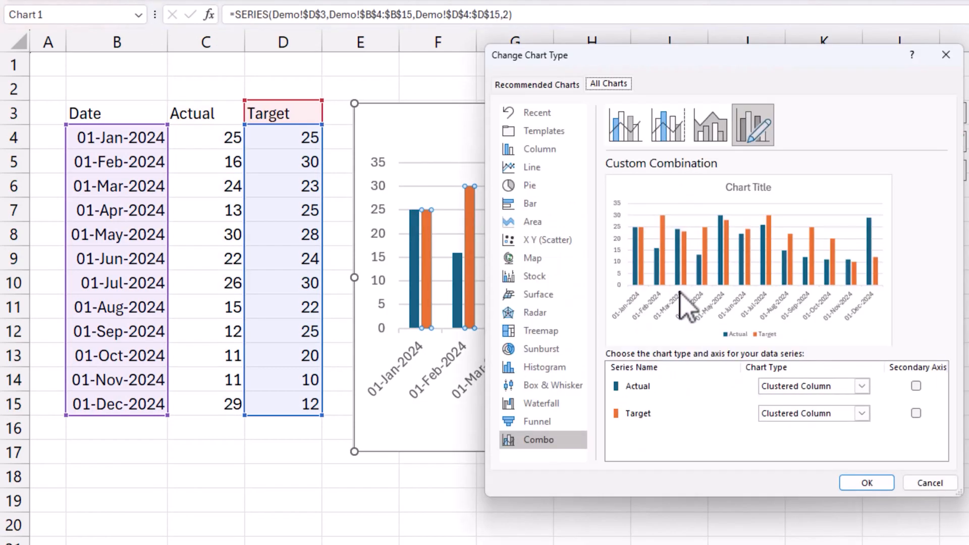
click(793, 413)
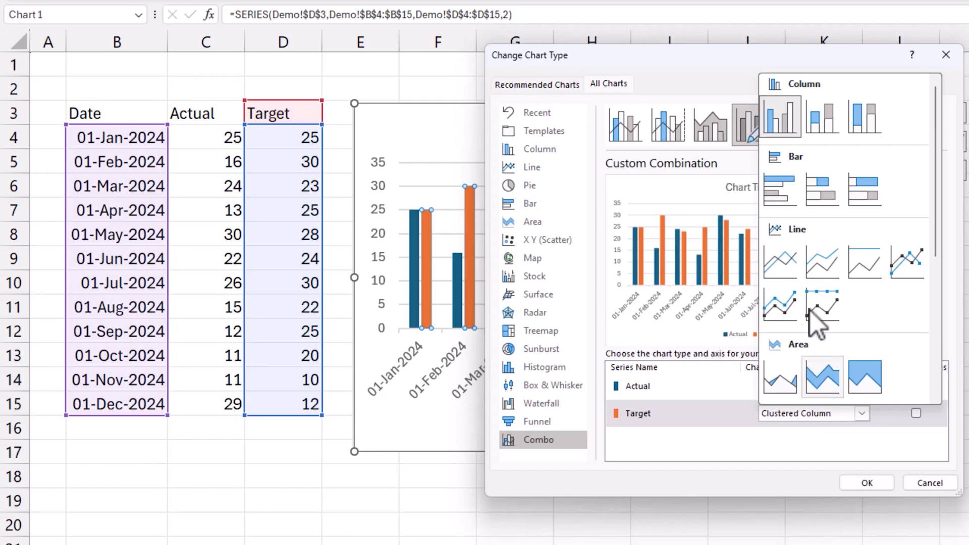
click(787, 262)
click(861, 414)
click(929, 290)
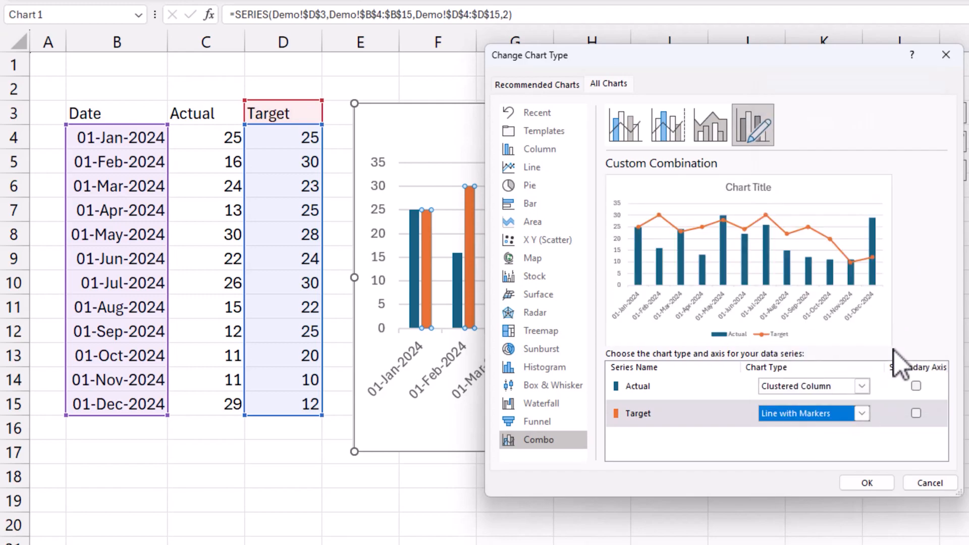
click(869, 483)
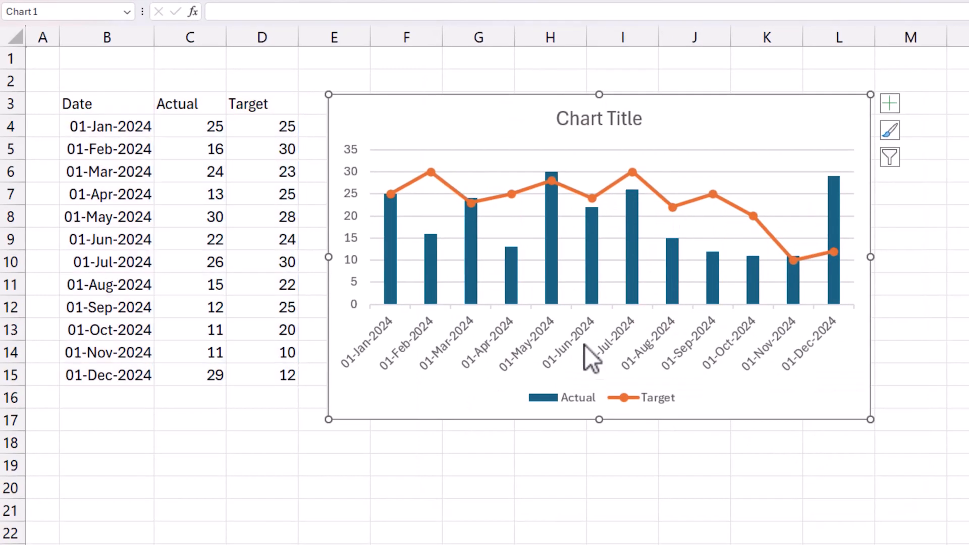
- Format the horizontal axis labels with the Date number category and the M-12 type
right_click(586, 343)
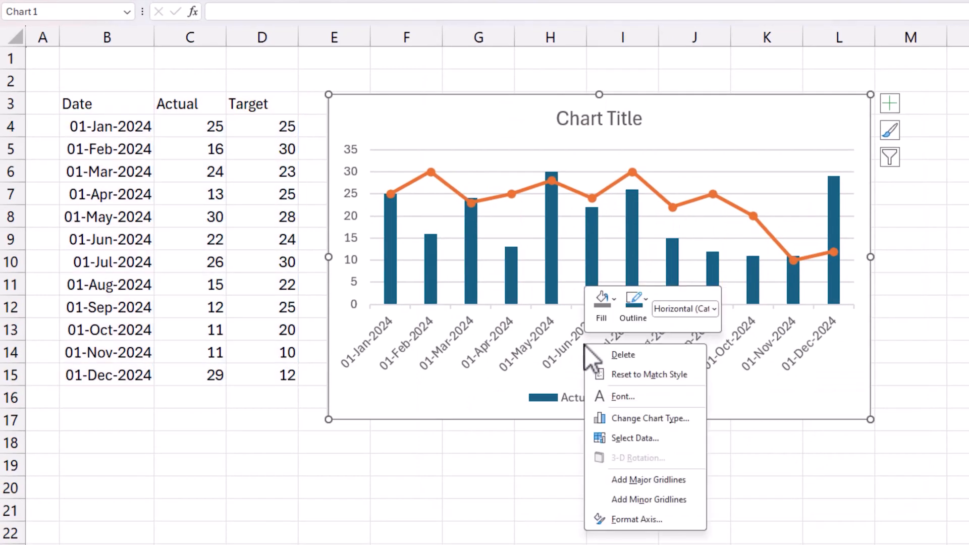
click(651, 525)
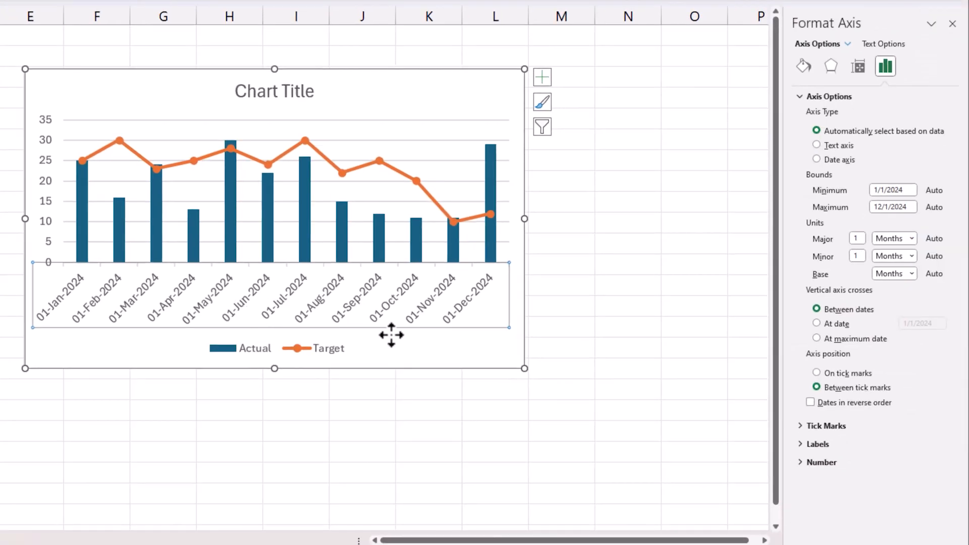
click(837, 464)
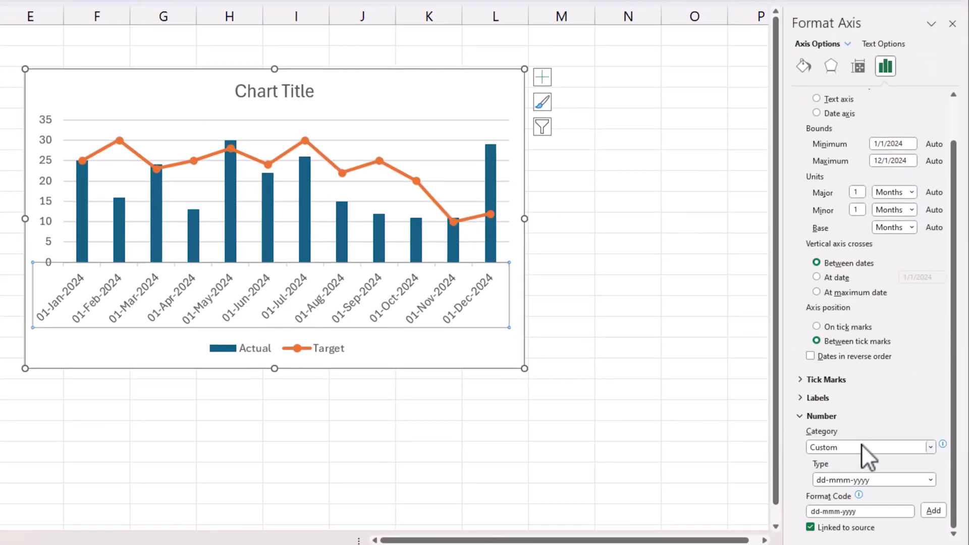
click(880, 450)
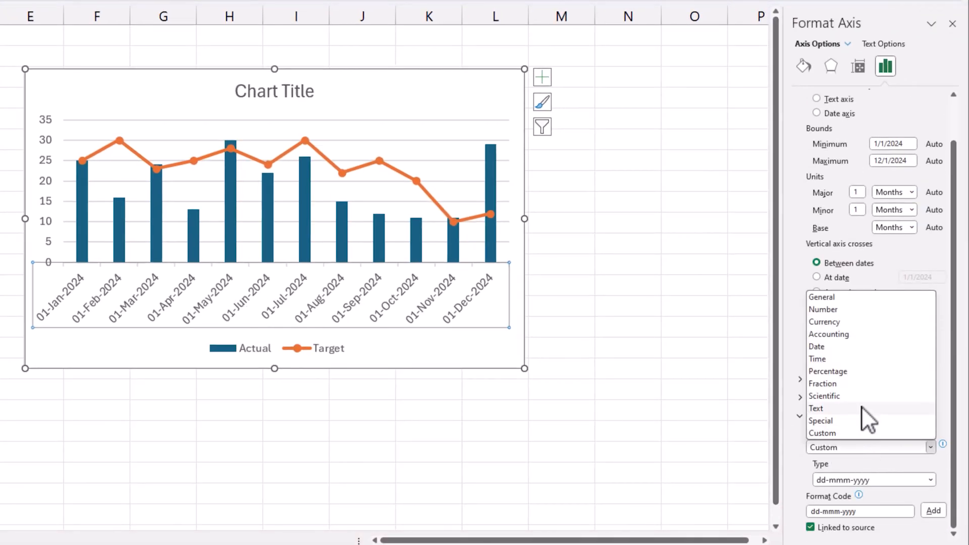
click(837, 347)
click(860, 478)
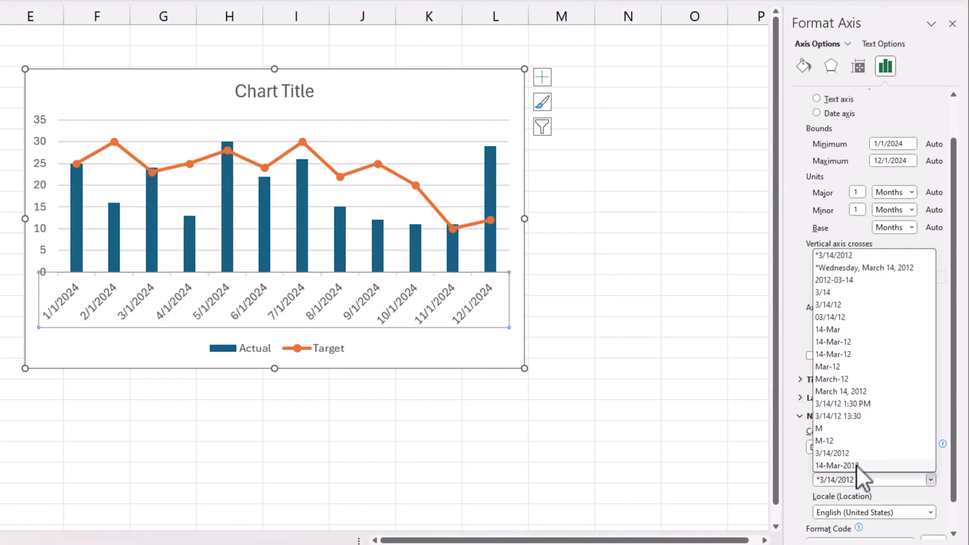
click(849, 441)
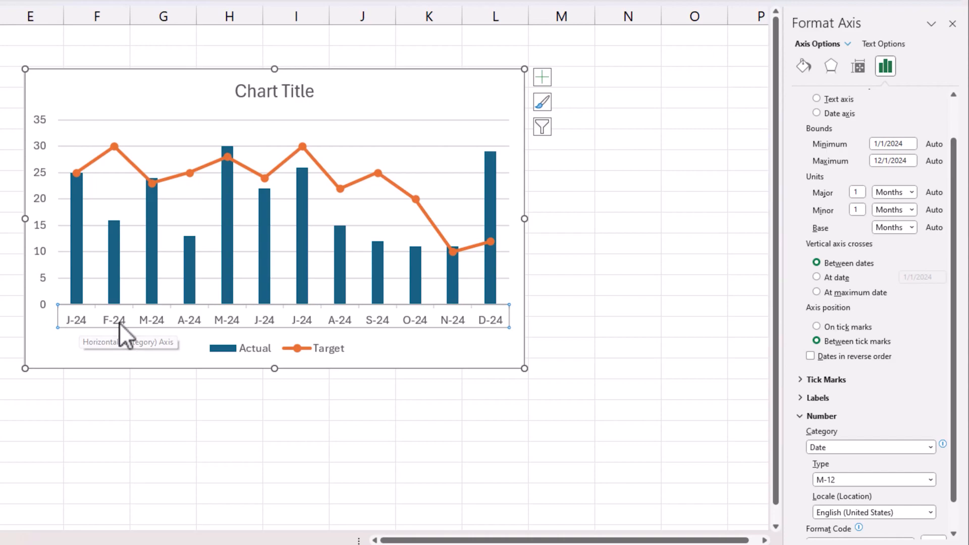
- Give the Actual columns a solid light blue theme fill
click(152, 204)
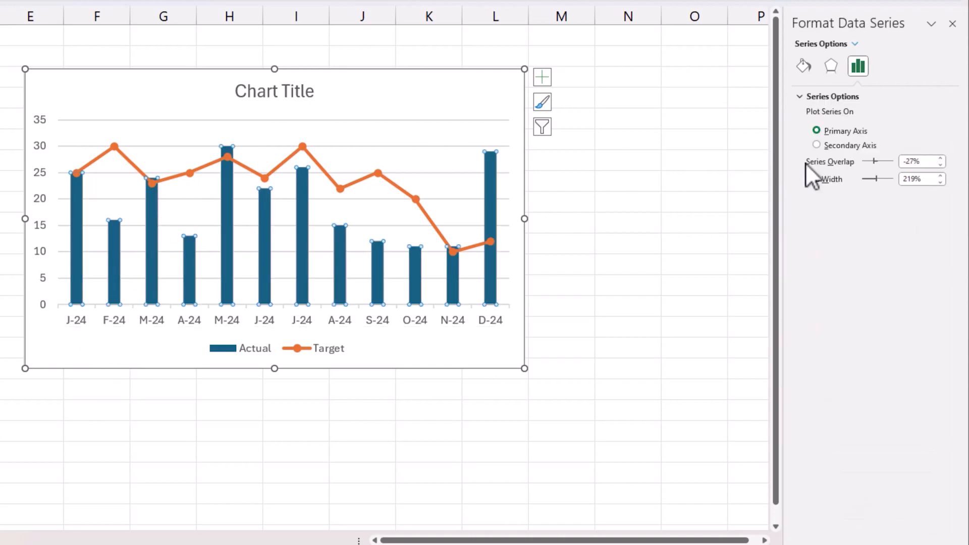
click(804, 65)
click(813, 96)
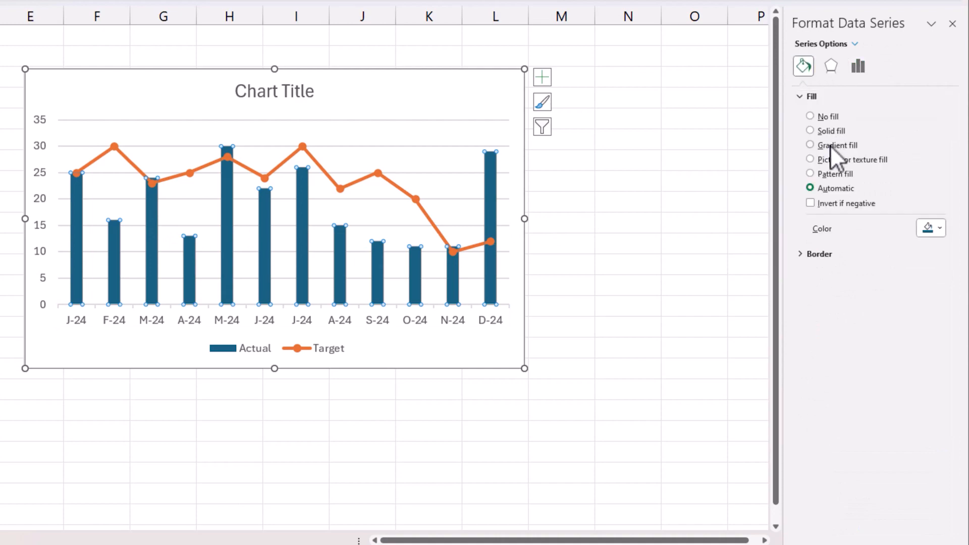
click(834, 131)
click(937, 229)
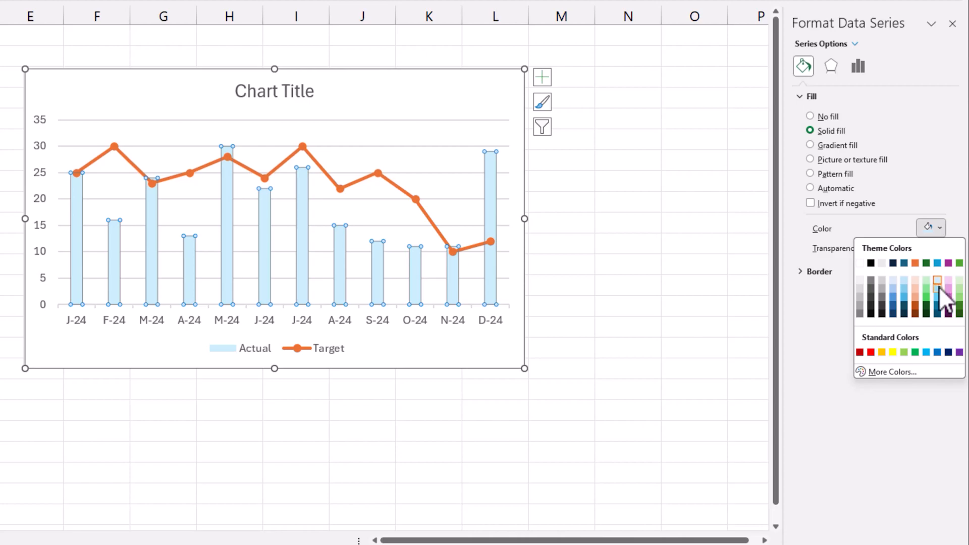
click(938, 282)
- Set the Target series to a solid line in a dark shade of the blue theme colour
click(310, 155)
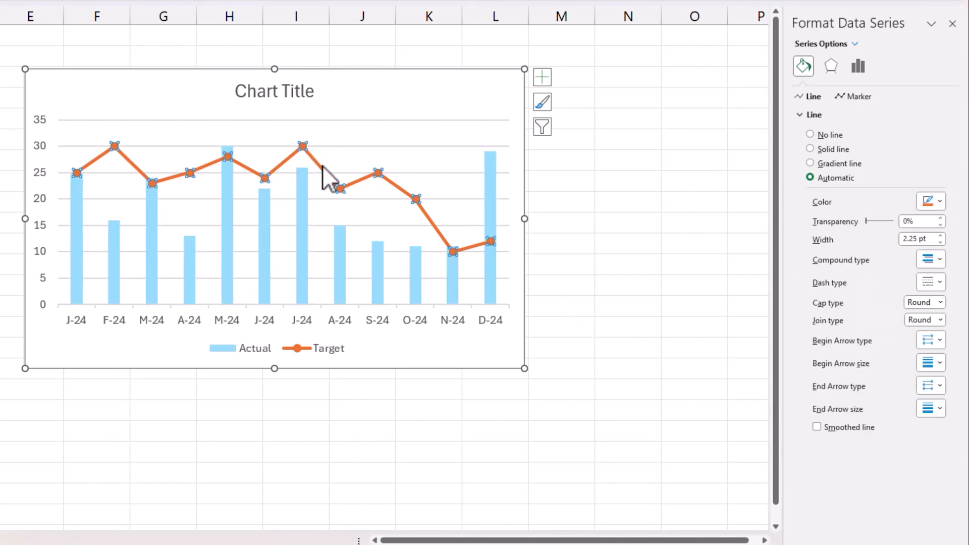
click(825, 148)
click(921, 201)
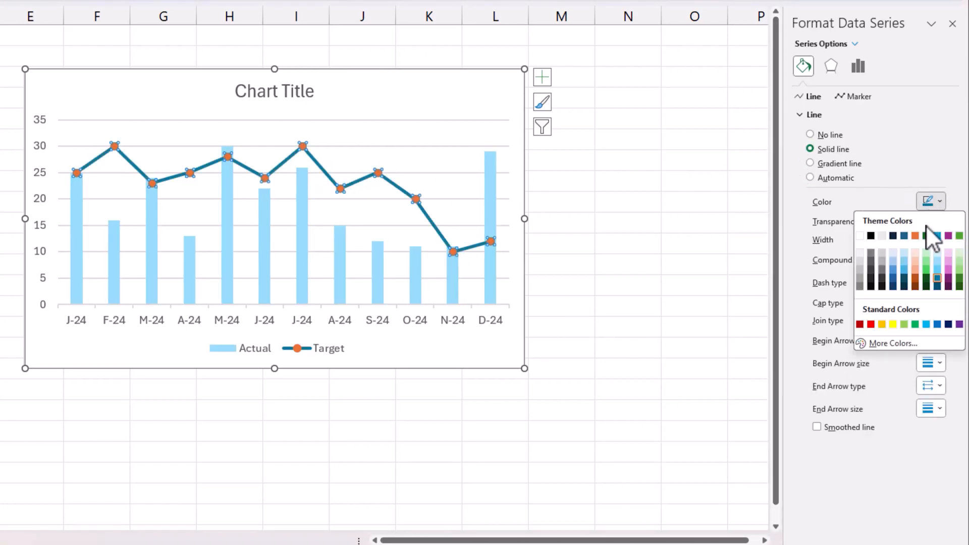
click(938, 279)
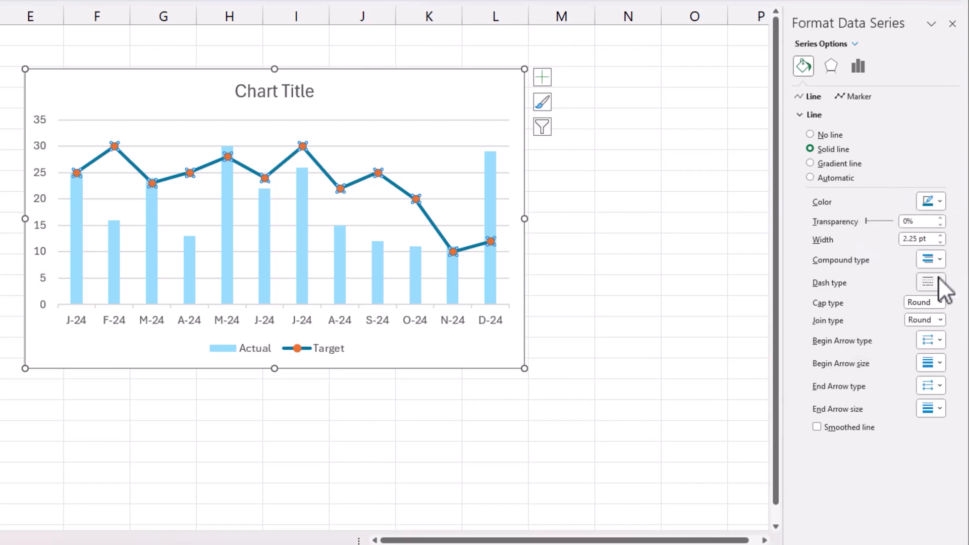
- Give the Target line's markers a very light solid fill and a solid dark blue border
click(855, 97)
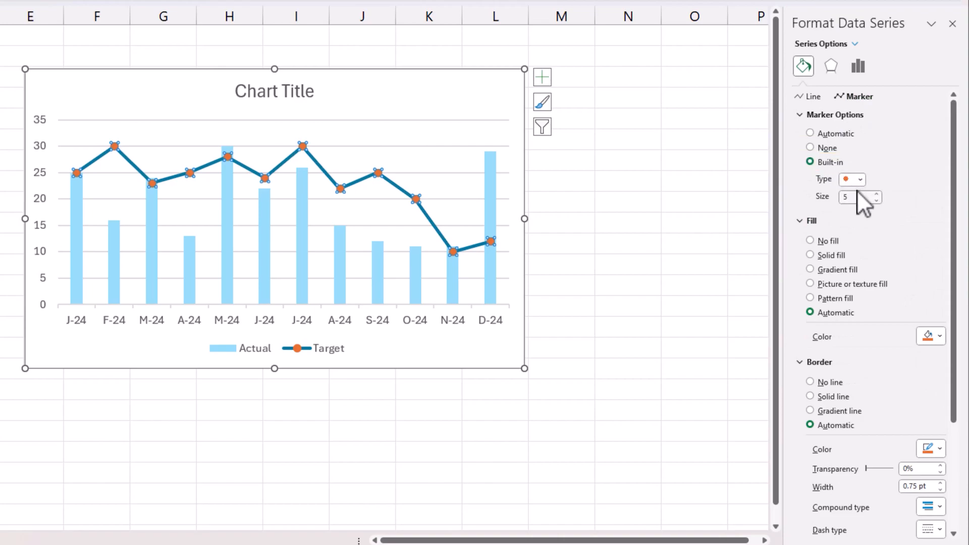
click(835, 252)
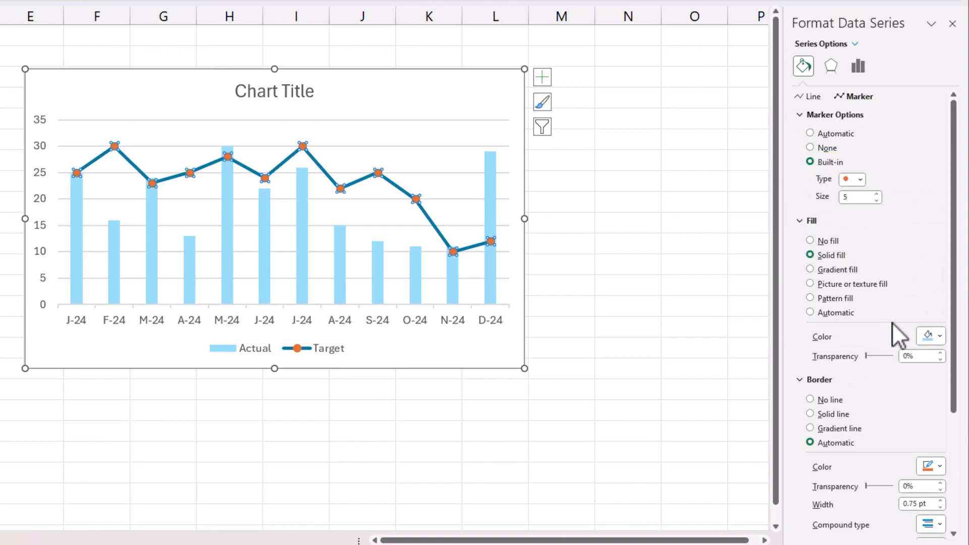
click(927, 336)
click(939, 385)
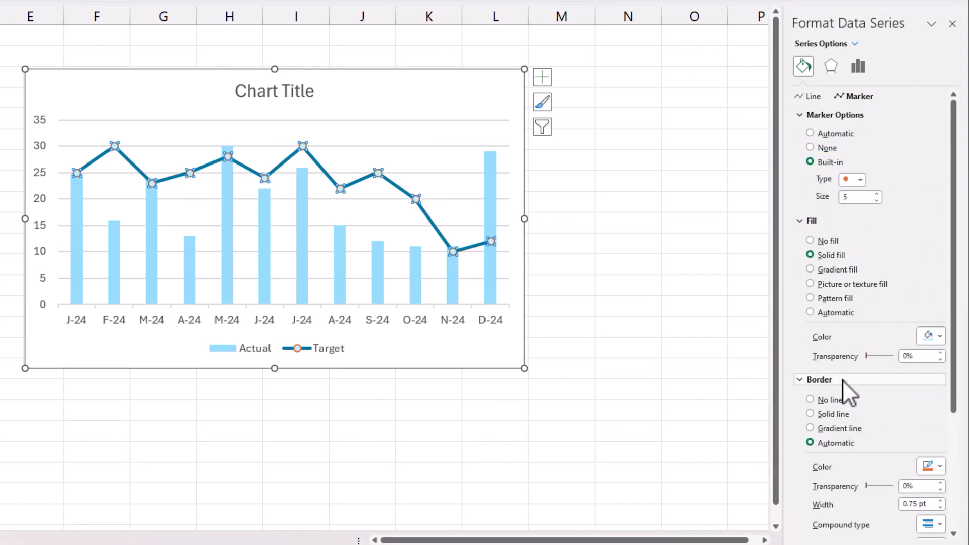
scroll(858, 404, down, 5)
click(921, 343)
click(928, 339)
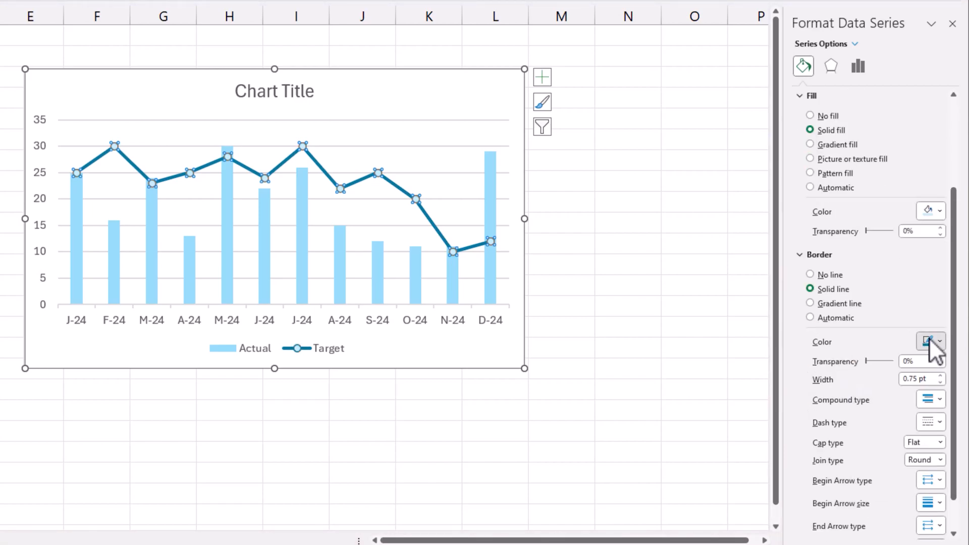
click(438, 123)
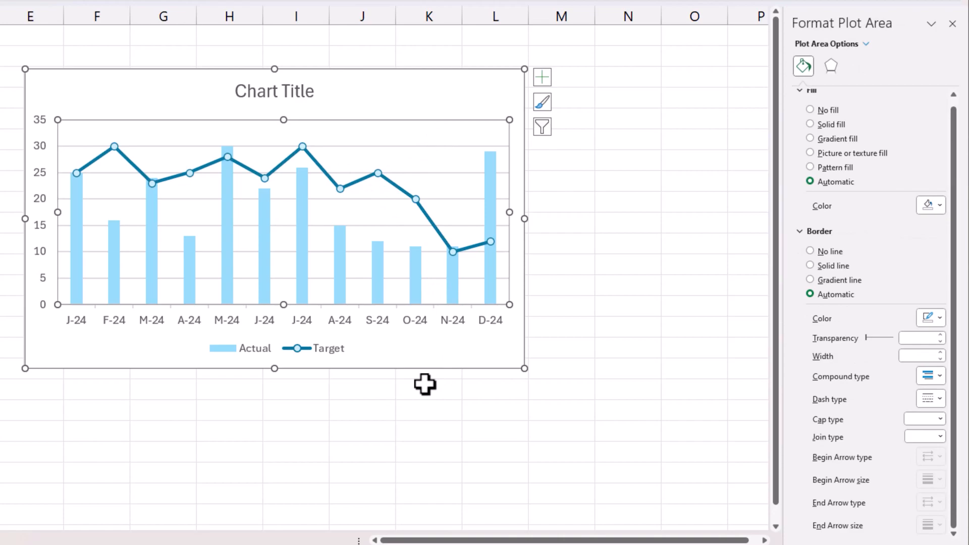
- Add data labels to the Actual columns and set their label position to Inside End
click(304, 192)
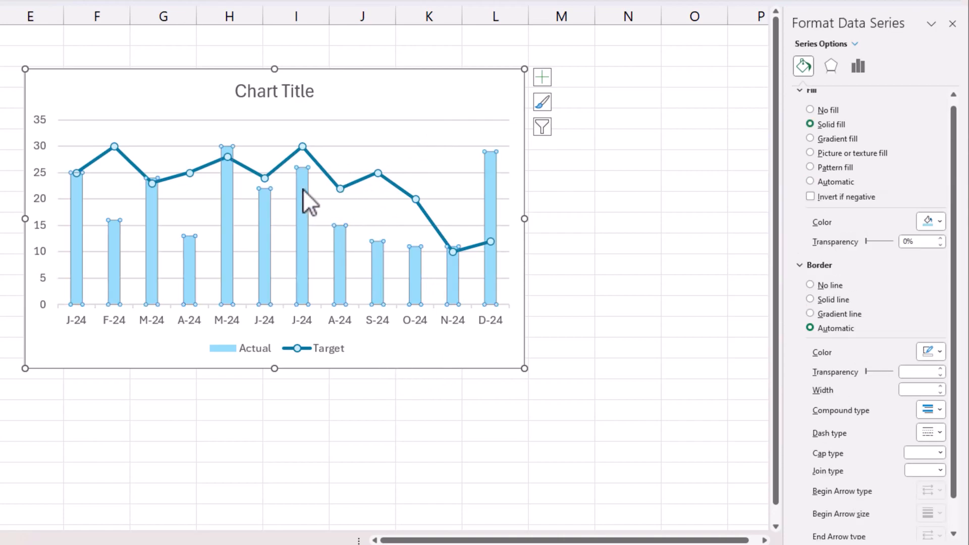
right_click(302, 189)
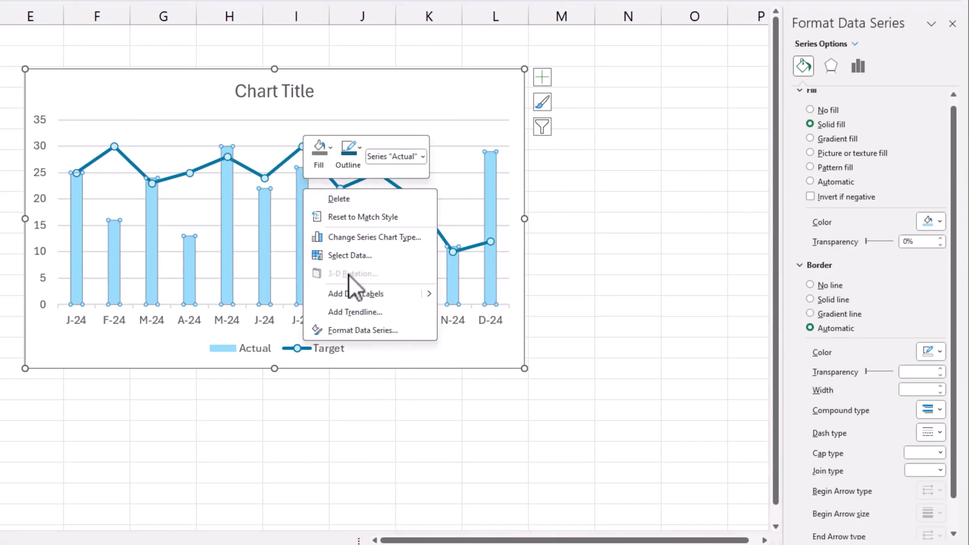
click(352, 290)
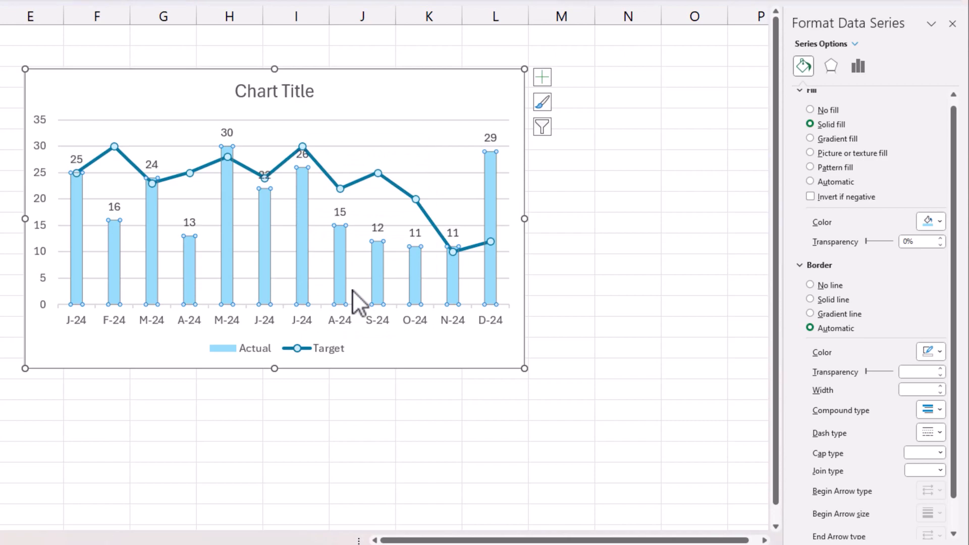
click(488, 137)
click(885, 67)
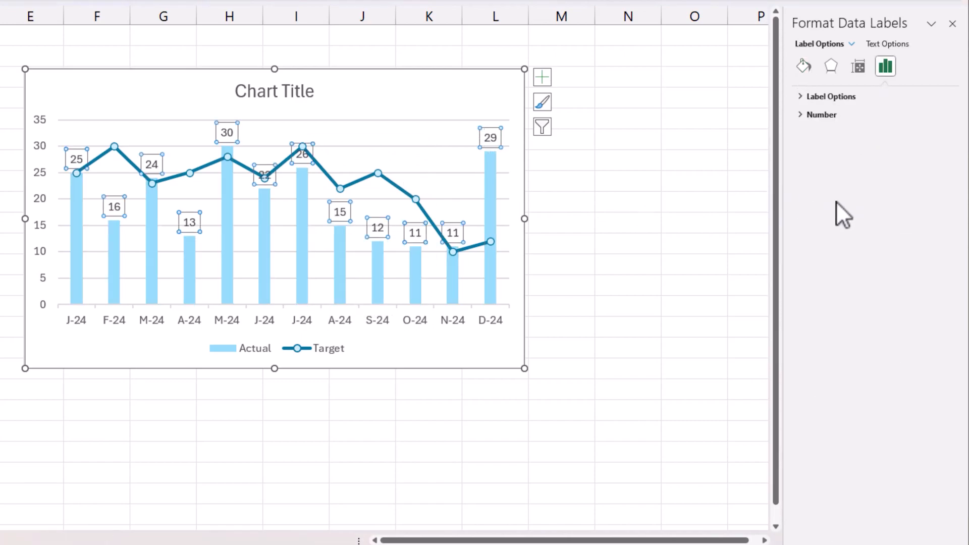
click(820, 97)
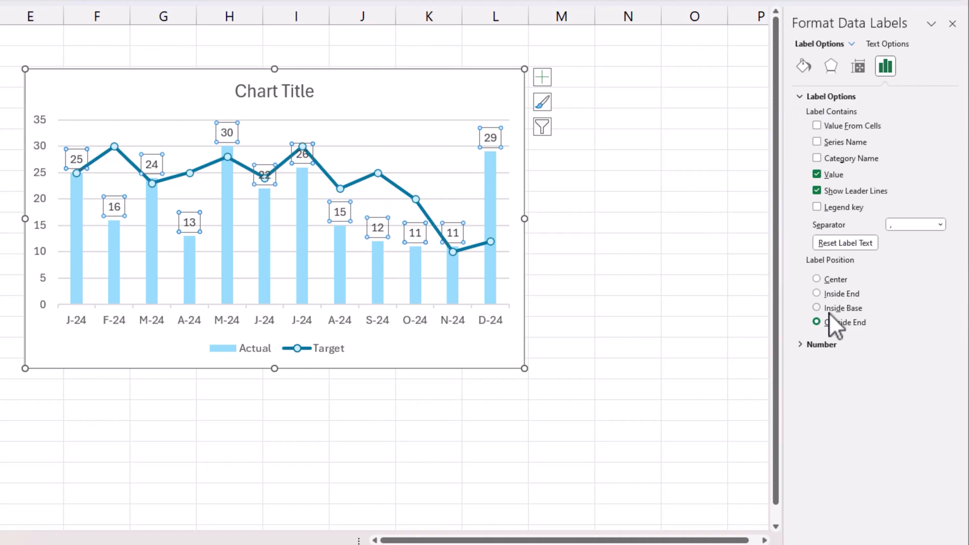
click(835, 295)
click(675, 305)
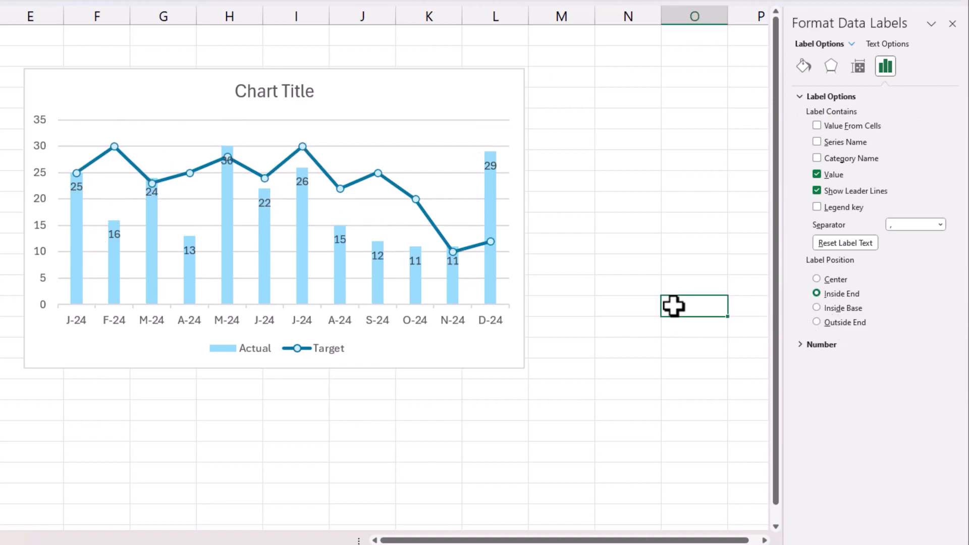
- Format the chart's horizontal major gridlines as a solid line in the lightest gray shade of the white theme colour
right_click(424, 173)
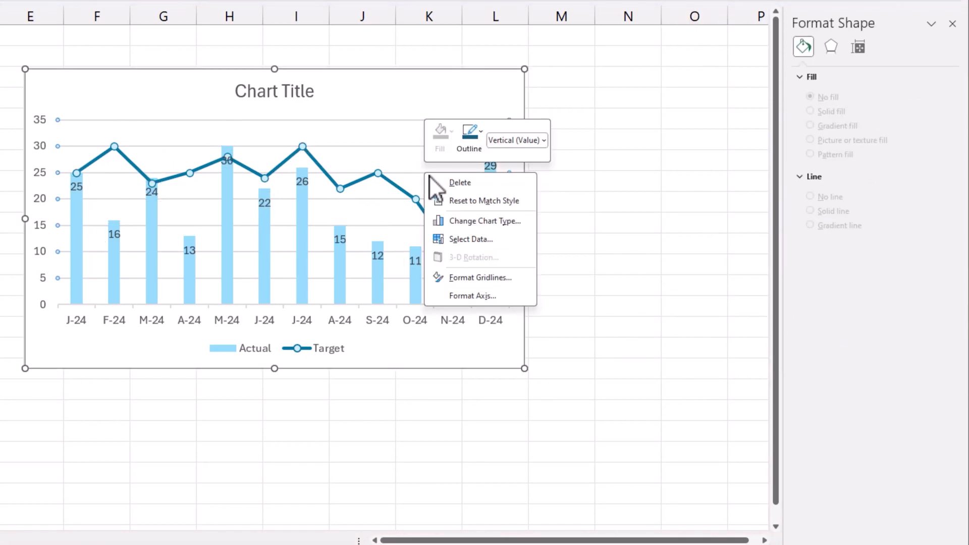
click(477, 272)
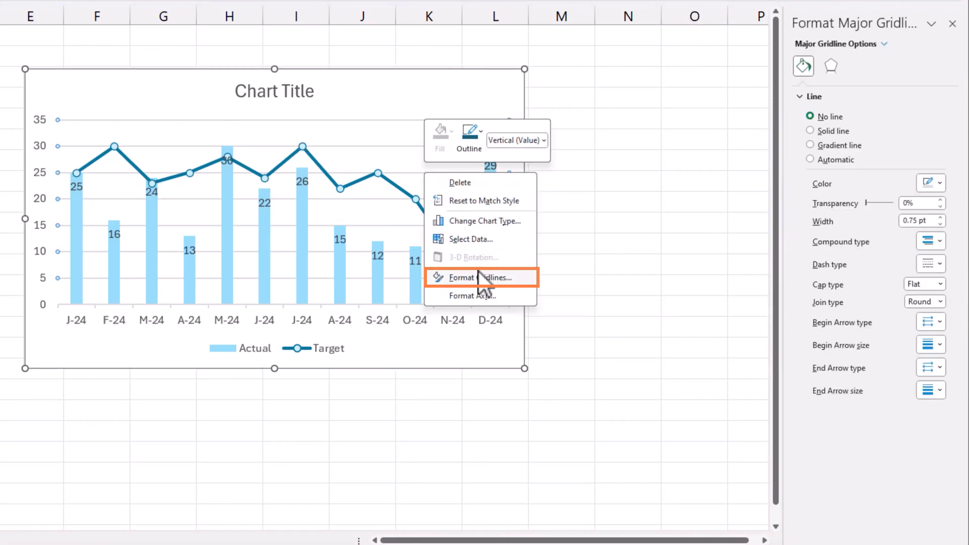
click(837, 129)
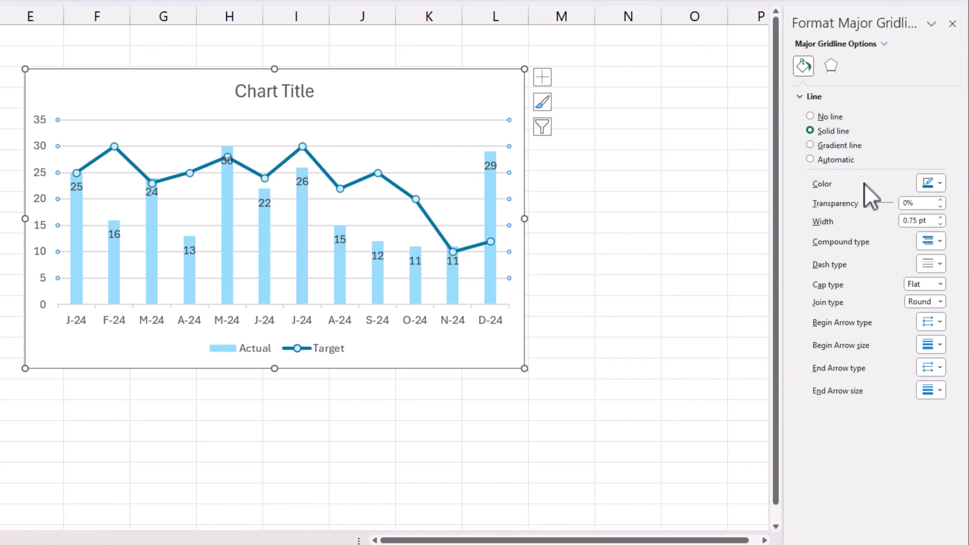
click(938, 183)
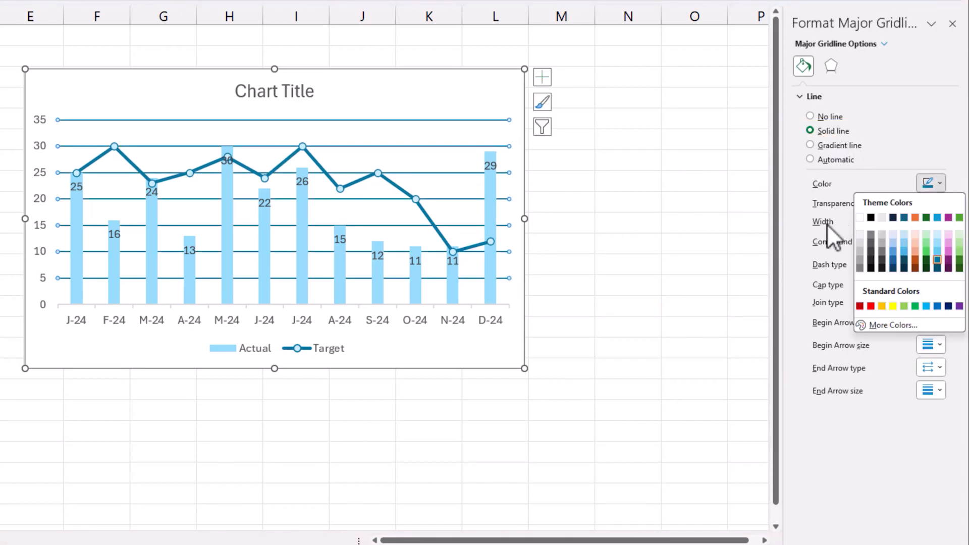
click(858, 235)
click(623, 241)
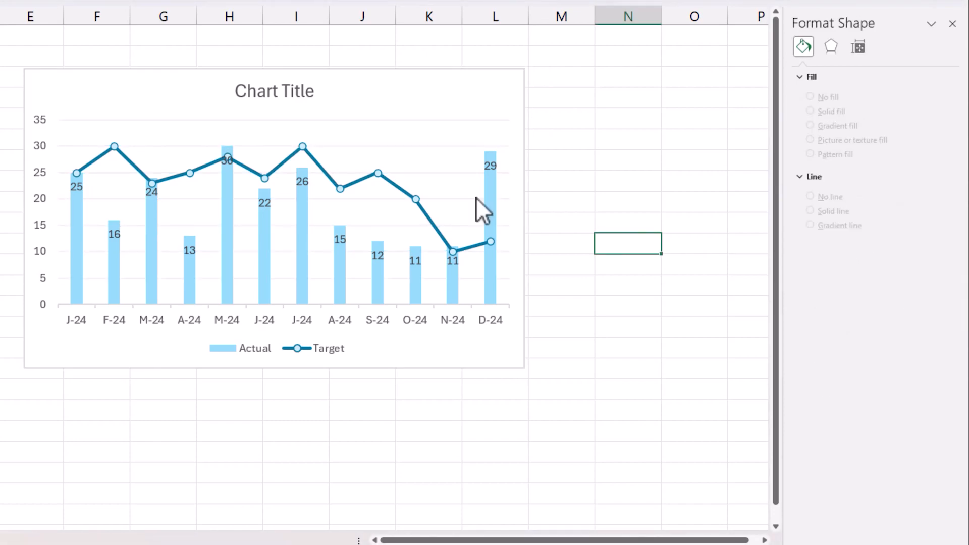
- Set the legend position to Top and move the legend to the chart's upper-right corner, beside the title
click(326, 349)
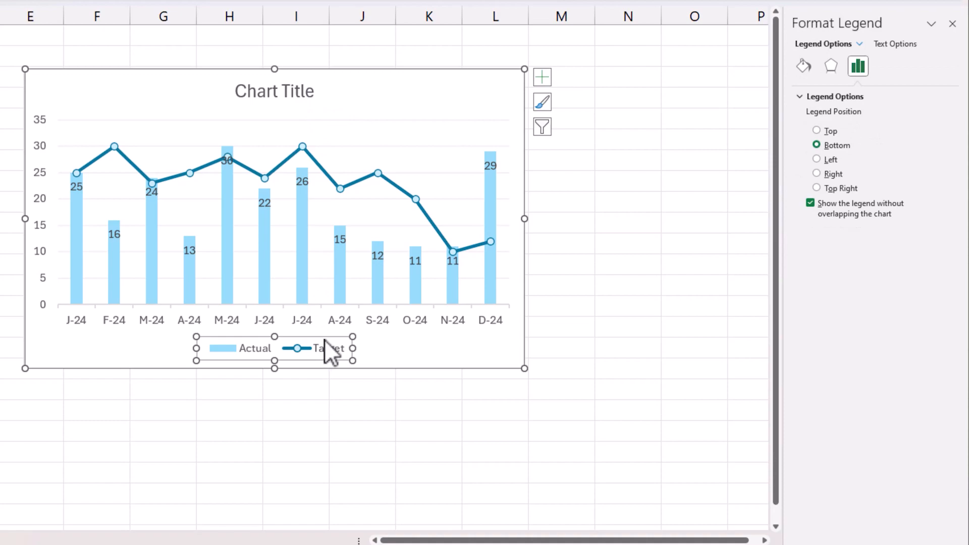
click(830, 131)
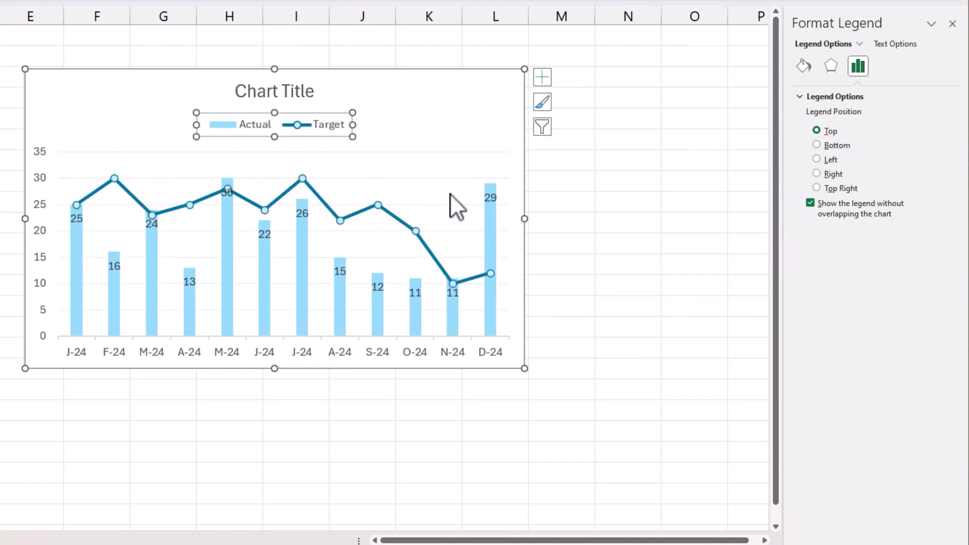
drag(334, 129, 460, 105)
- Retitle the chart "Monthly Actual vs Target" in white text on a dark gray fill and place the title at the chart's upper-left corner
click(310, 90)
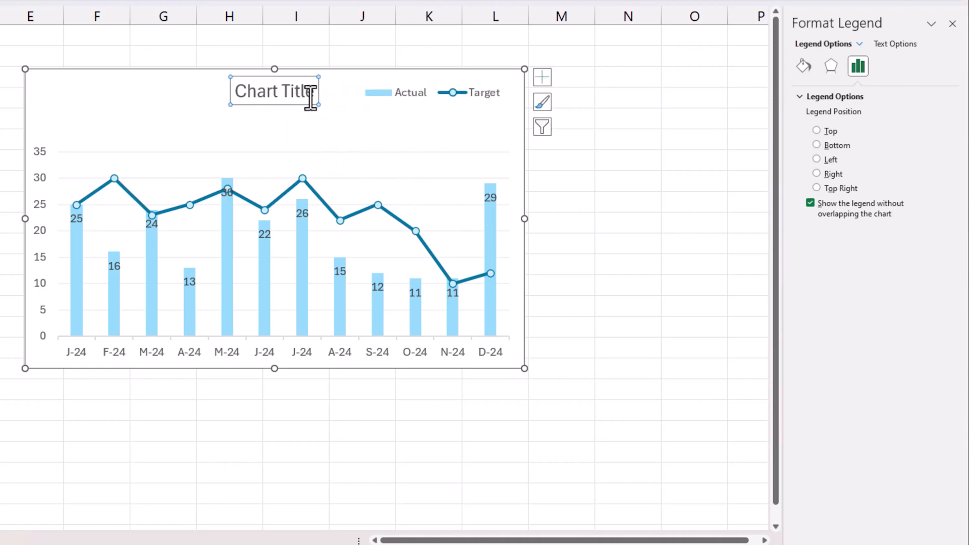
triple_click(305, 91)
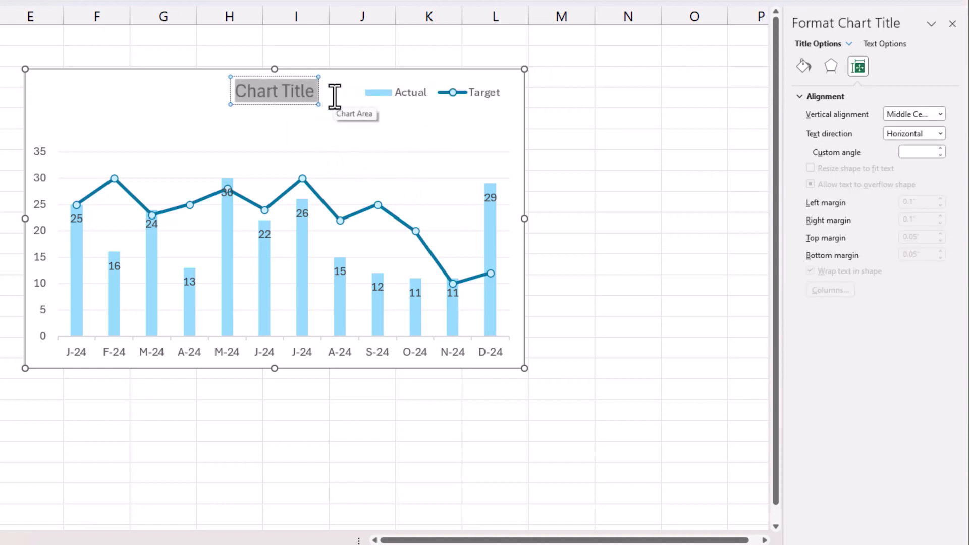
text(Monthly Actual)
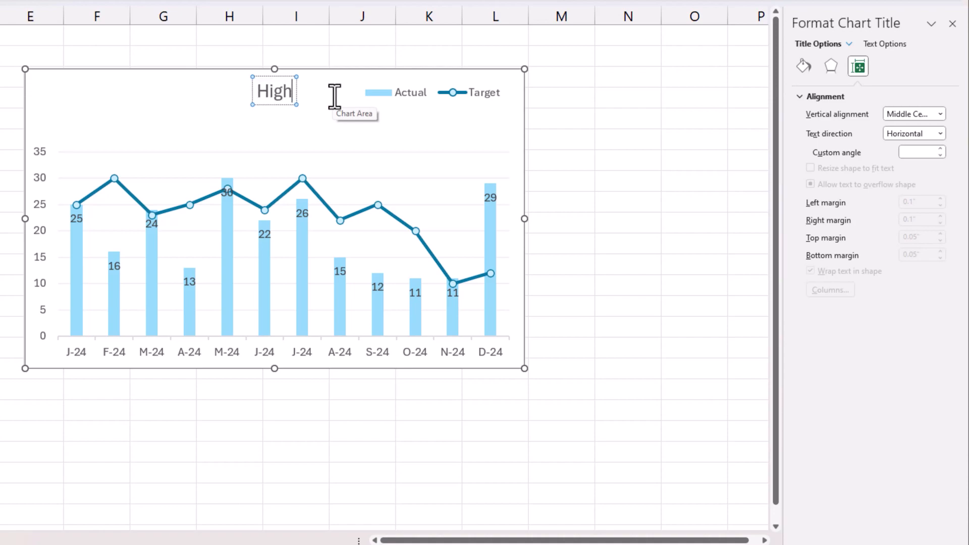
text( vs Target)
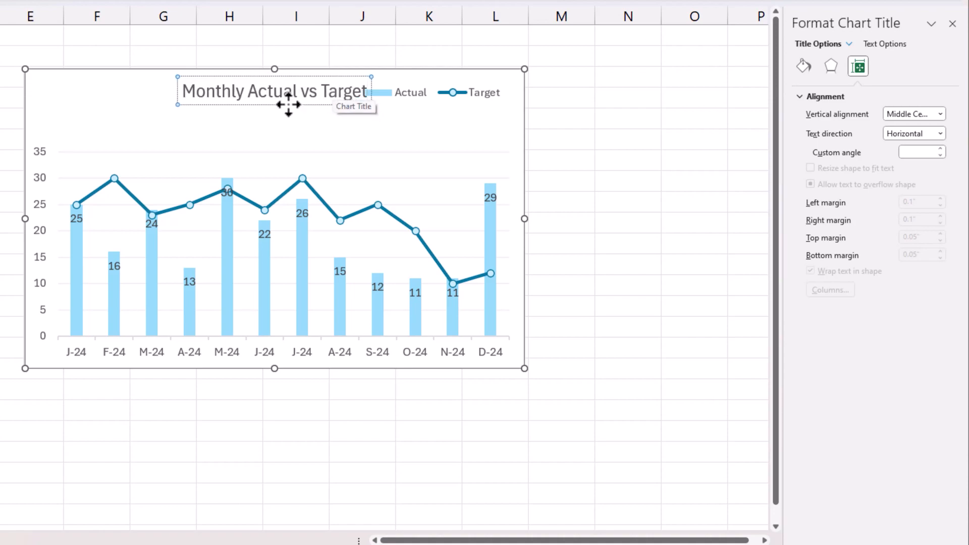
drag(286, 104, 135, 104)
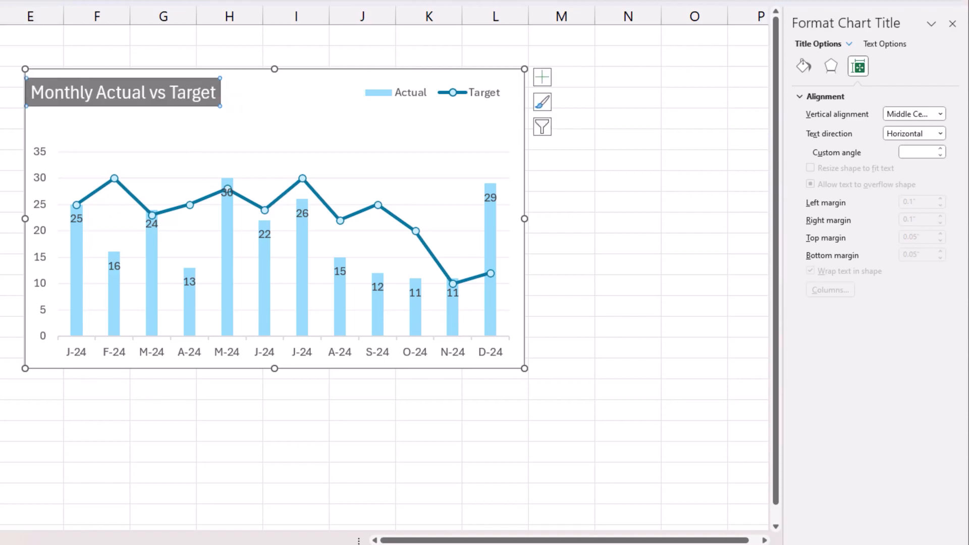
click(669, 307)
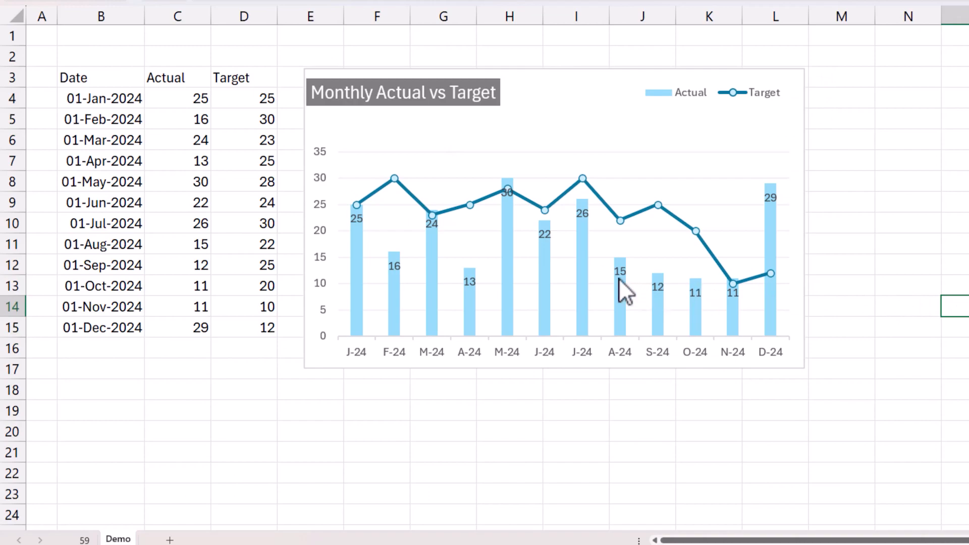
- Move the whole chart right so that it starts at column F and leaves column E free beside the data
drag(513, 71, 560, 69)
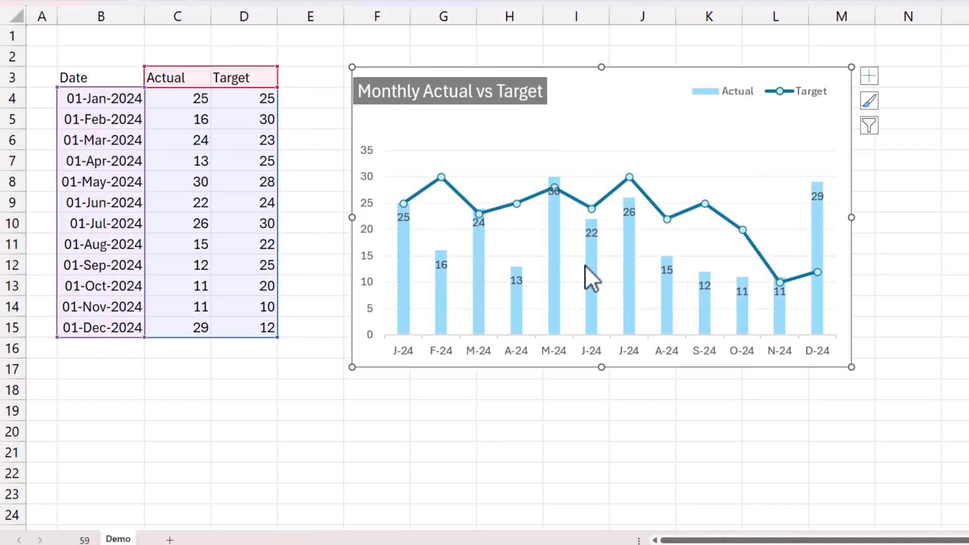
mouse_move(634, 247)
click(554, 211)
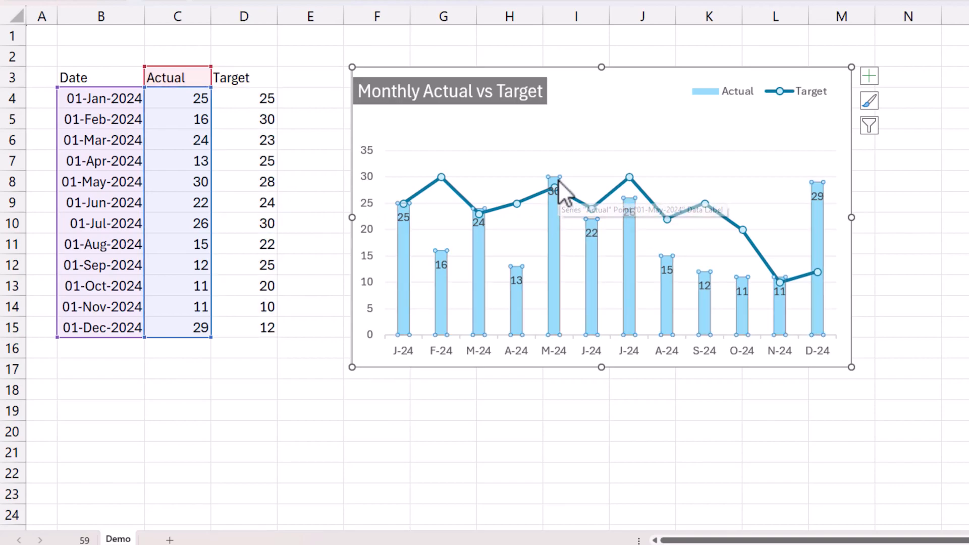
click(478, 241)
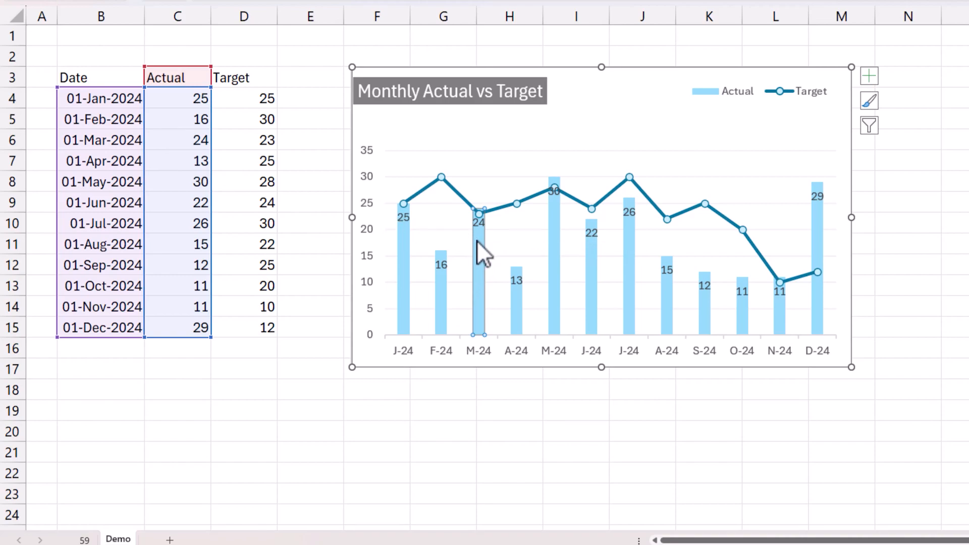
click(549, 221)
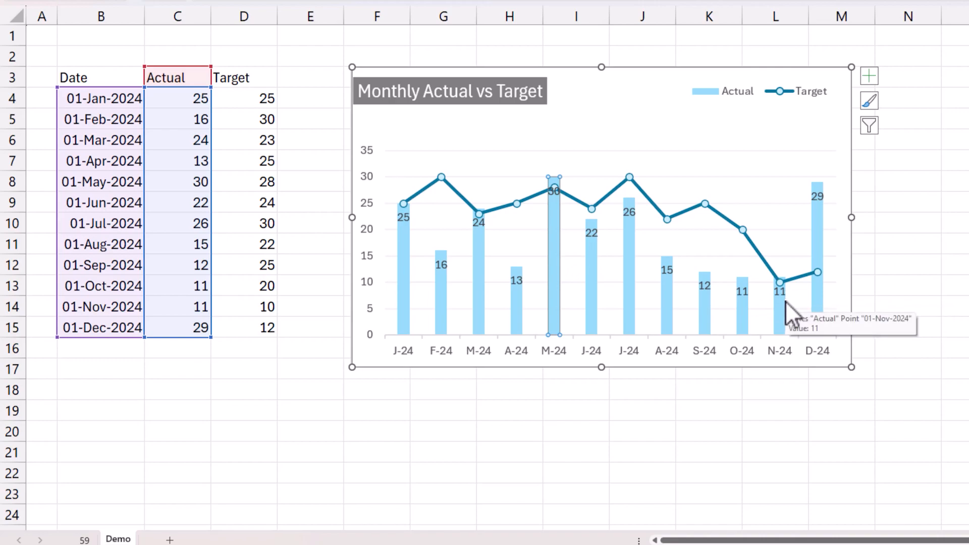
- Add the column header "Achieved" in cell E3, next to the Target column
click(321, 97)
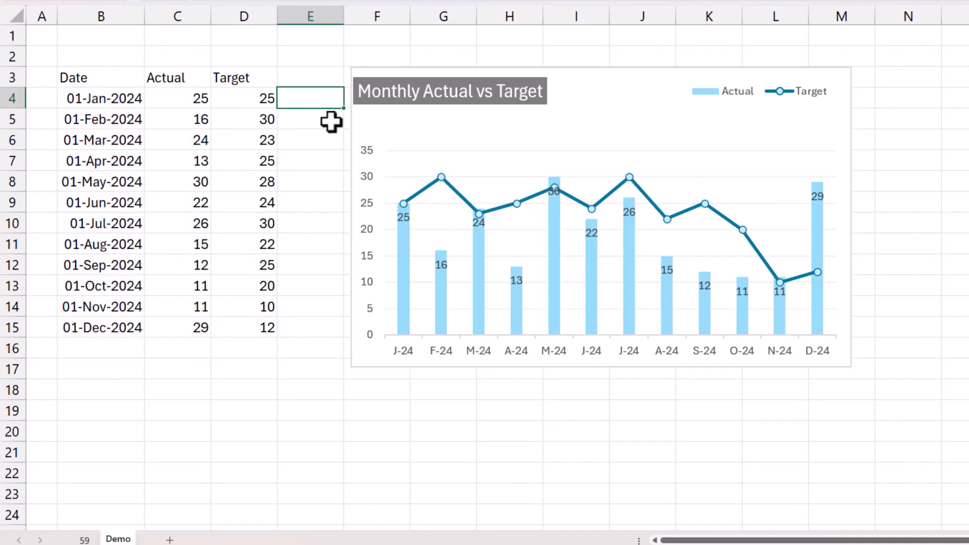
key(Up)
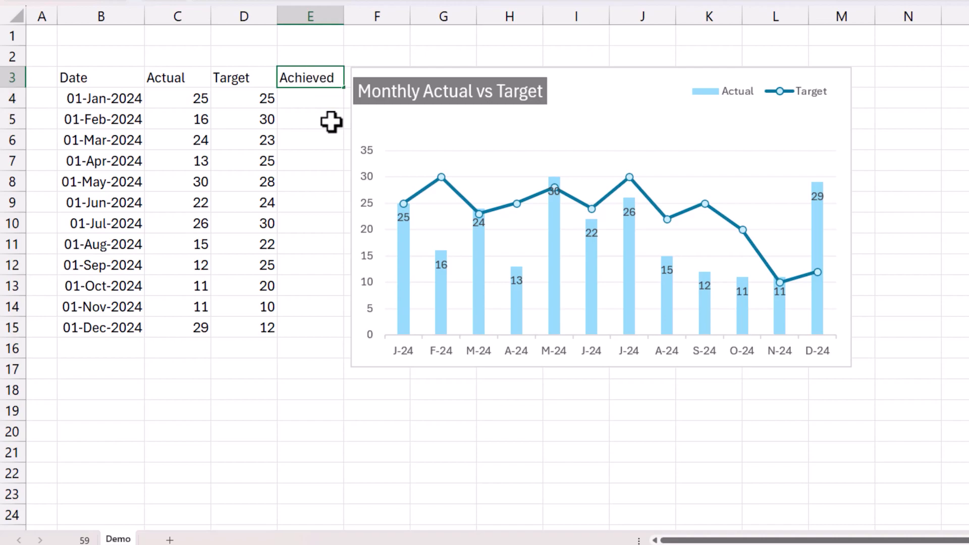
text(Achieved)
key(Return)
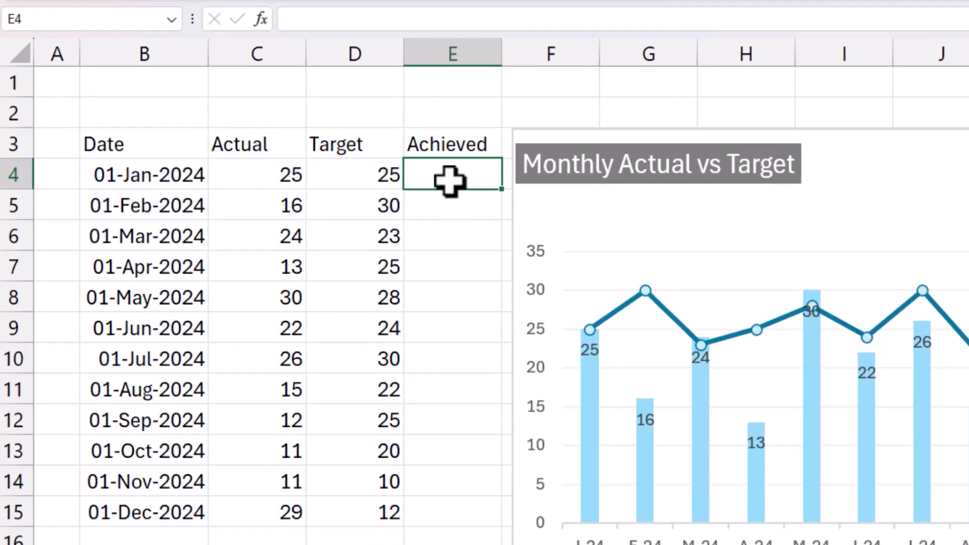
- Enter the formula =IF(C4>=D4,C4,NA()) in cell E4 and fill it down the Achieved column to E15
text(=if()
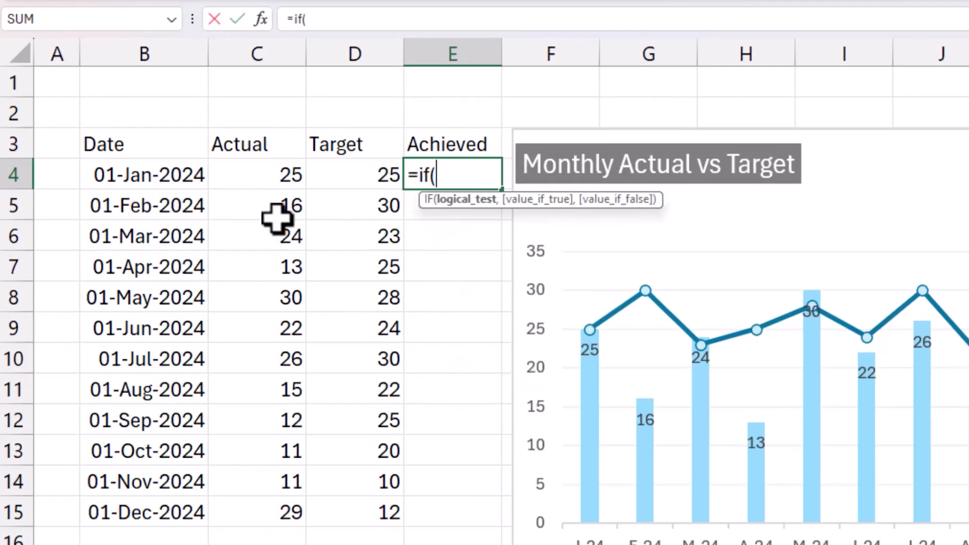
click(289, 174)
text(>=)
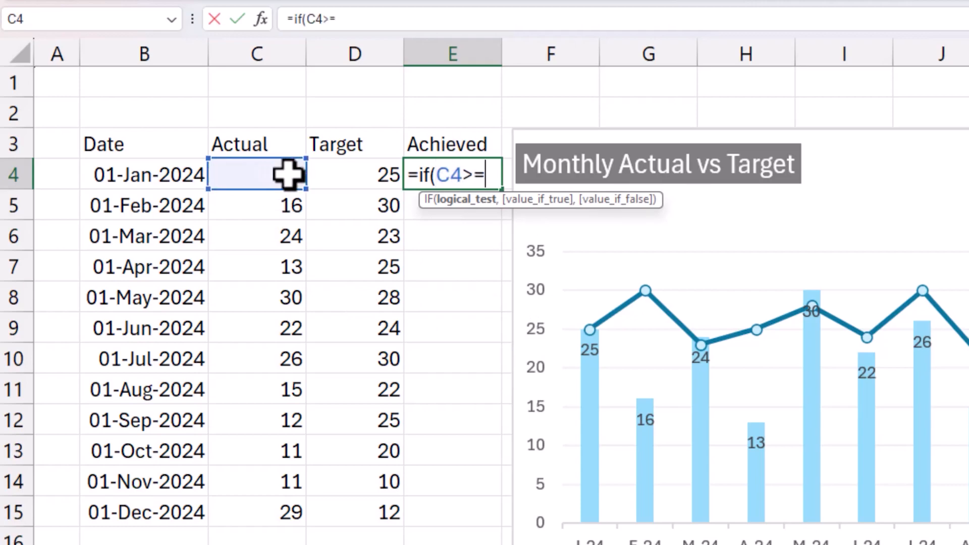
click(344, 171)
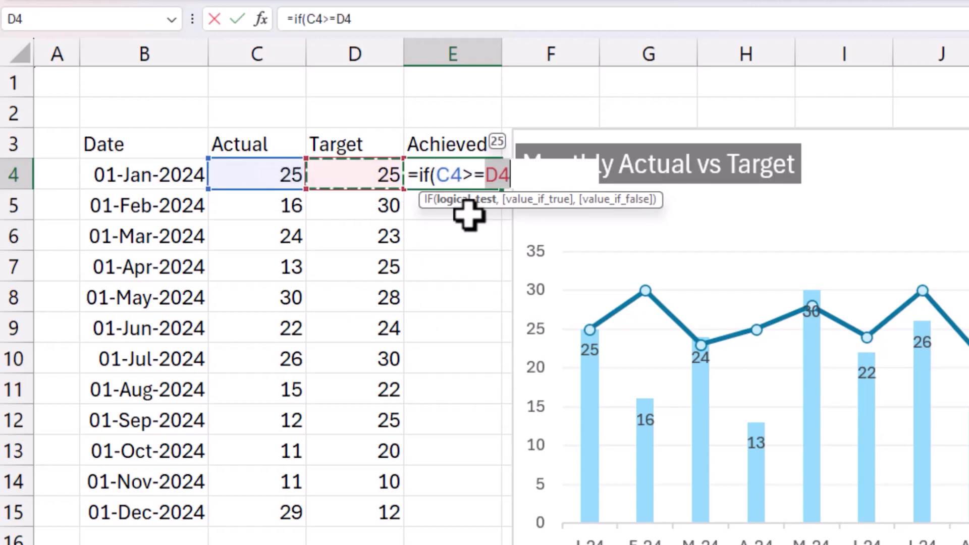
text(,)
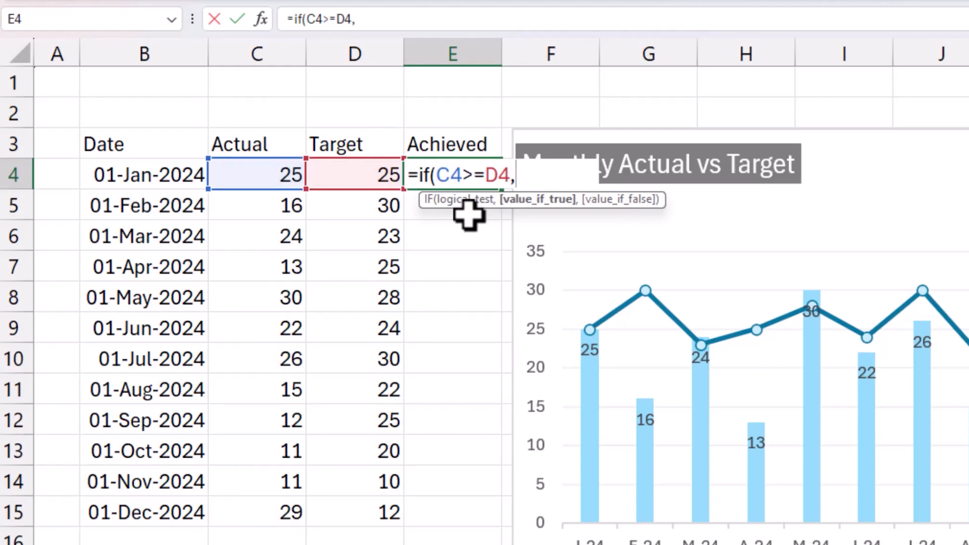
click(283, 177)
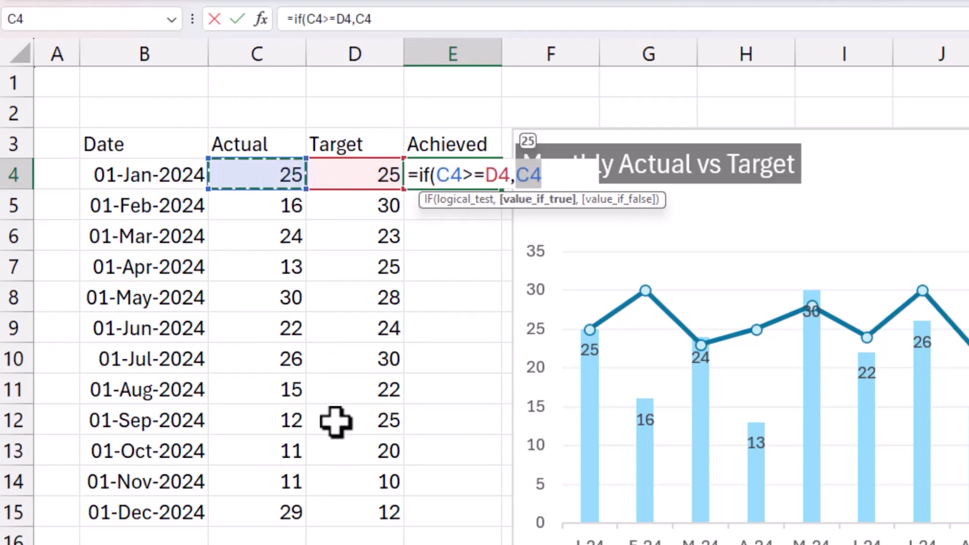
text(,NA()
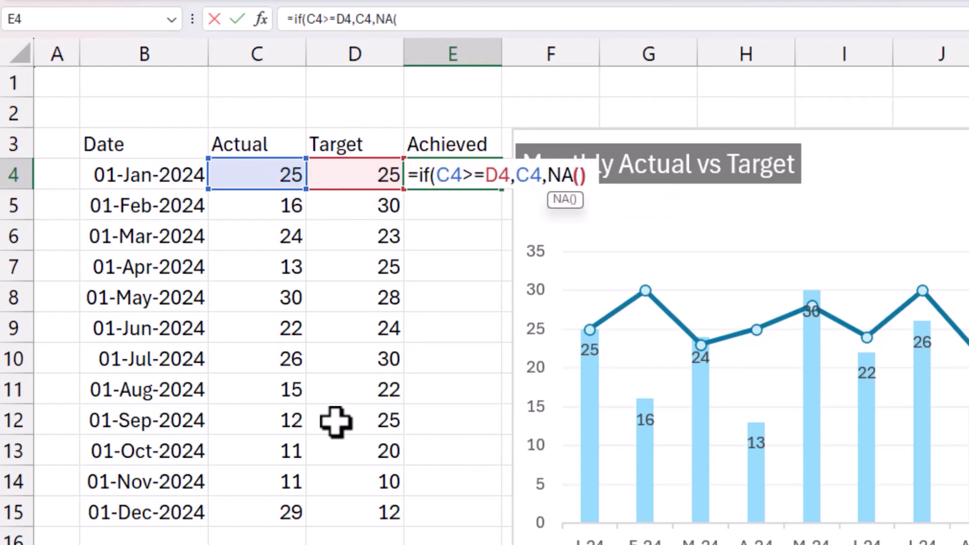
text()))
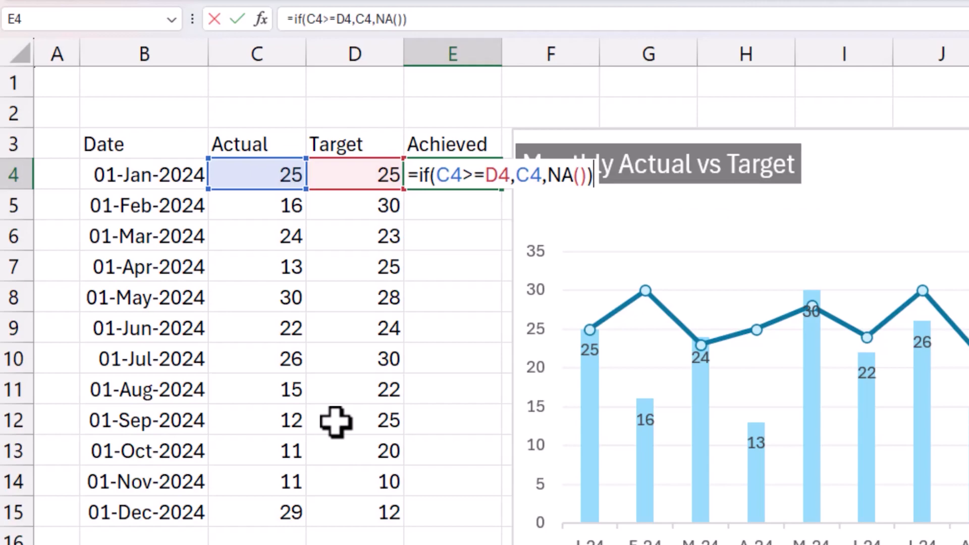
key(Return)
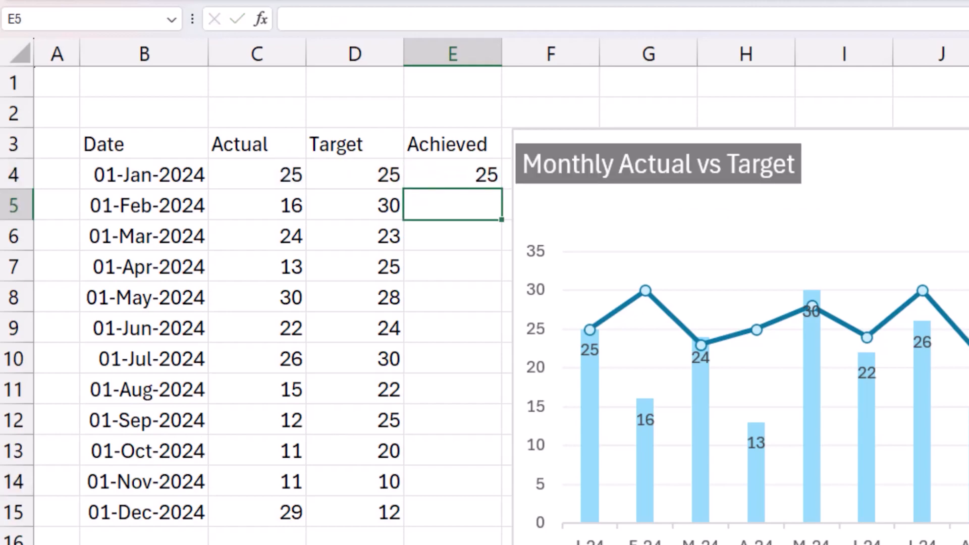
click(493, 174)
drag(503, 192, 474, 516)
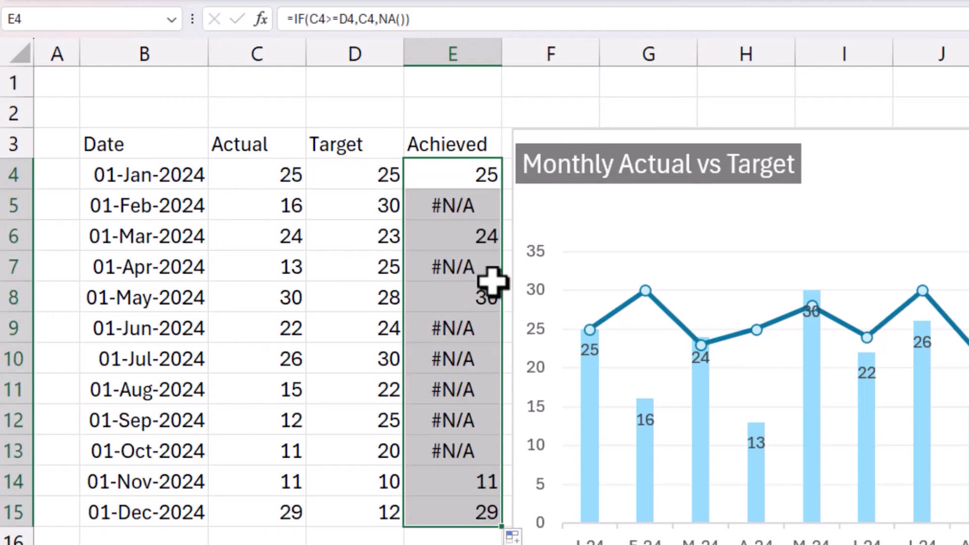
- Check the Achieved results against the Actual and Target values for January, February and March in rows 4 to 6
click(444, 179)
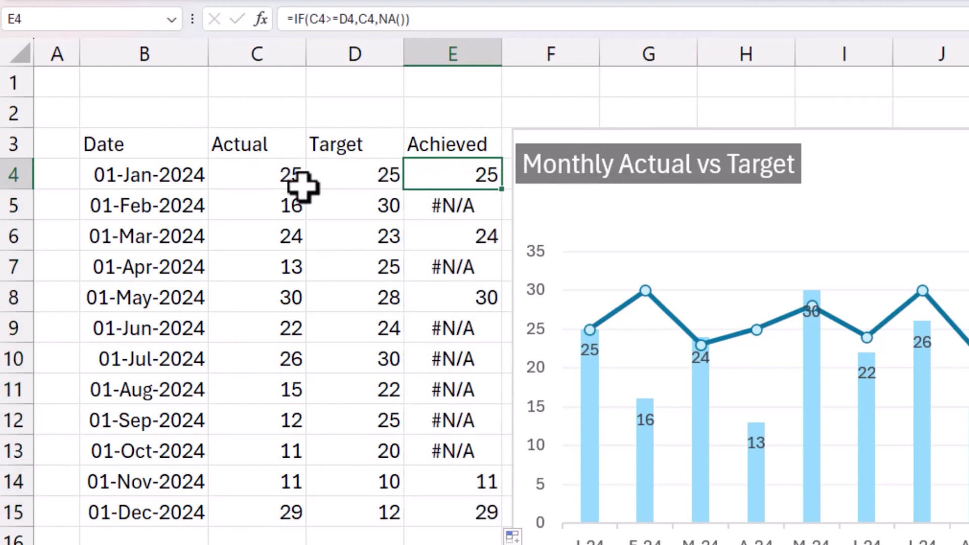
click(285, 181)
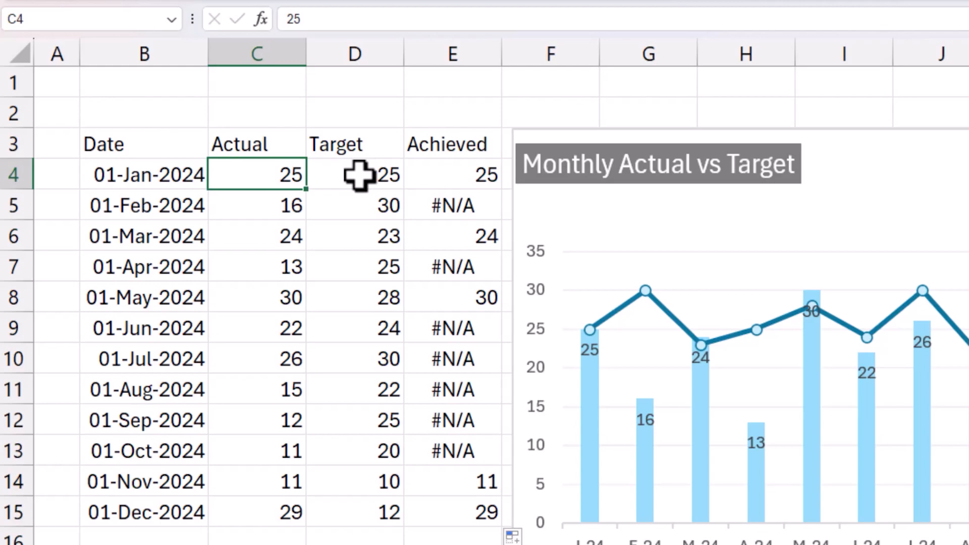
click(374, 179)
click(281, 186)
drag(362, 178, 454, 186)
click(463, 184)
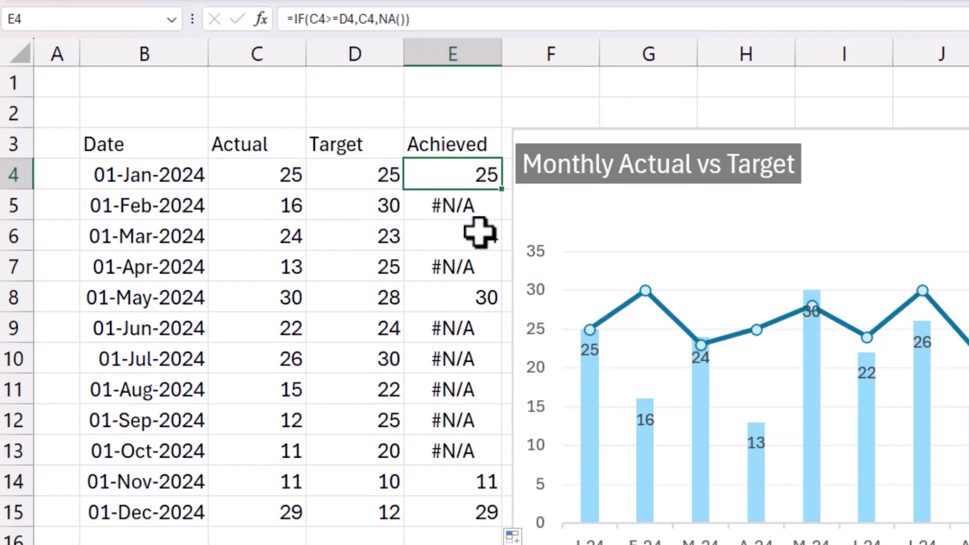
drag(281, 235, 355, 237)
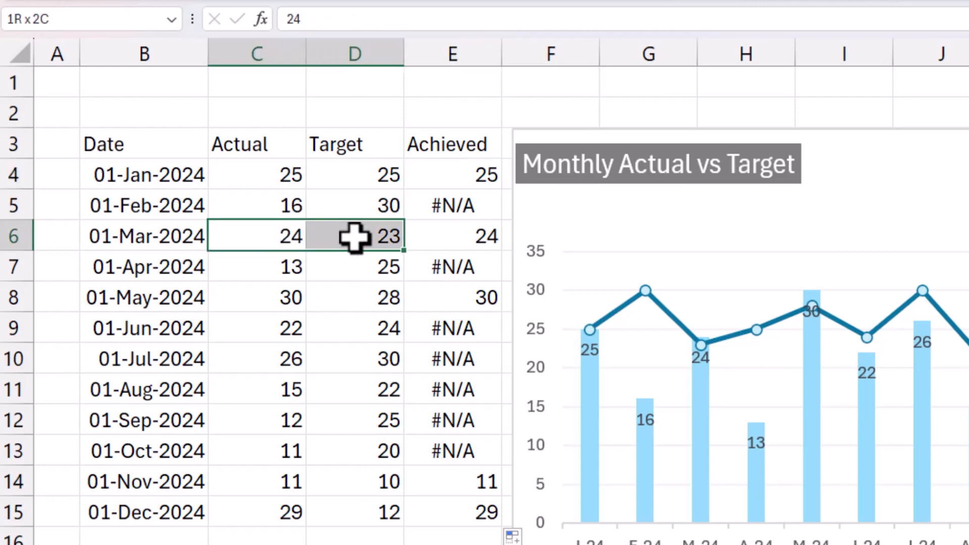
click(467, 238)
click(288, 203)
click(346, 204)
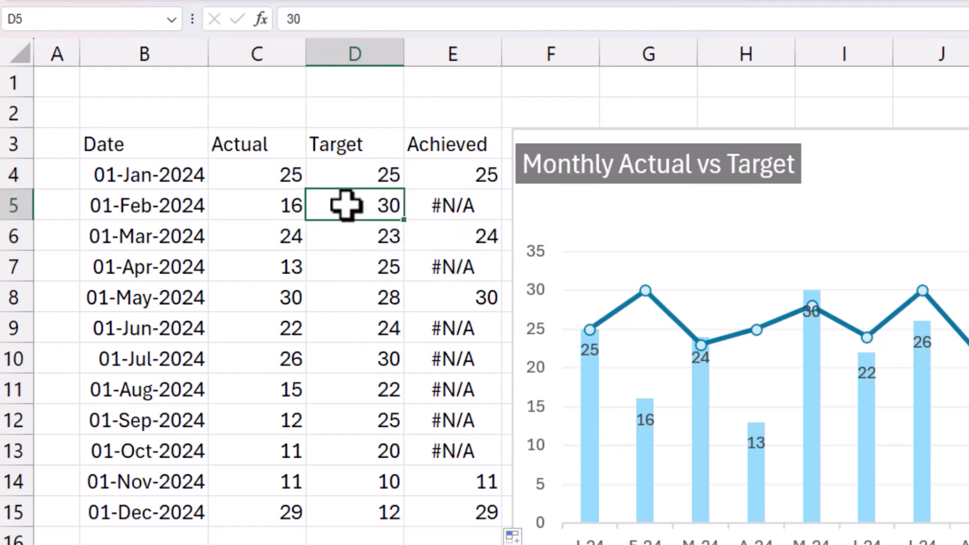
click(448, 204)
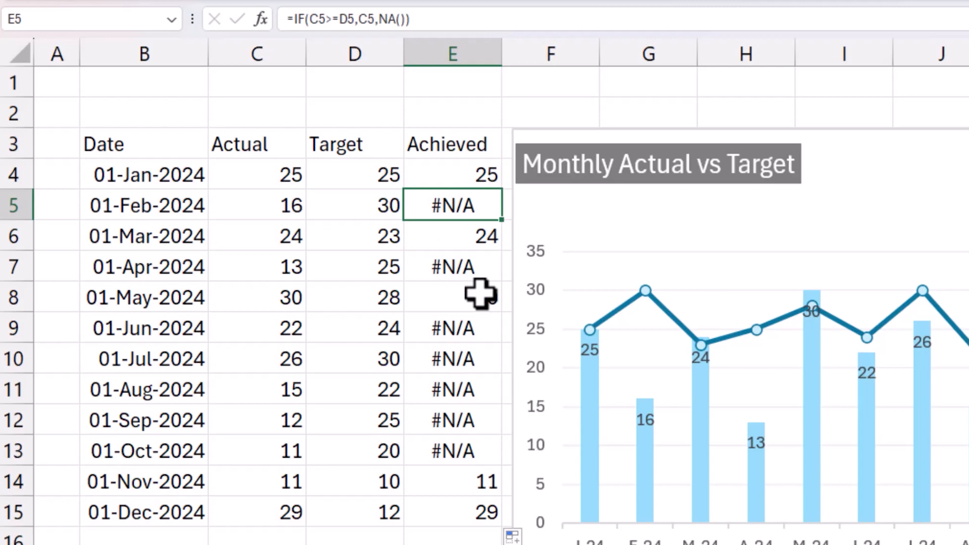
- Add the Achieved column data from E3:E15 to the Monthly Actual vs Target chart as a new series
drag(468, 147, 439, 513)
key(ctrl+c)
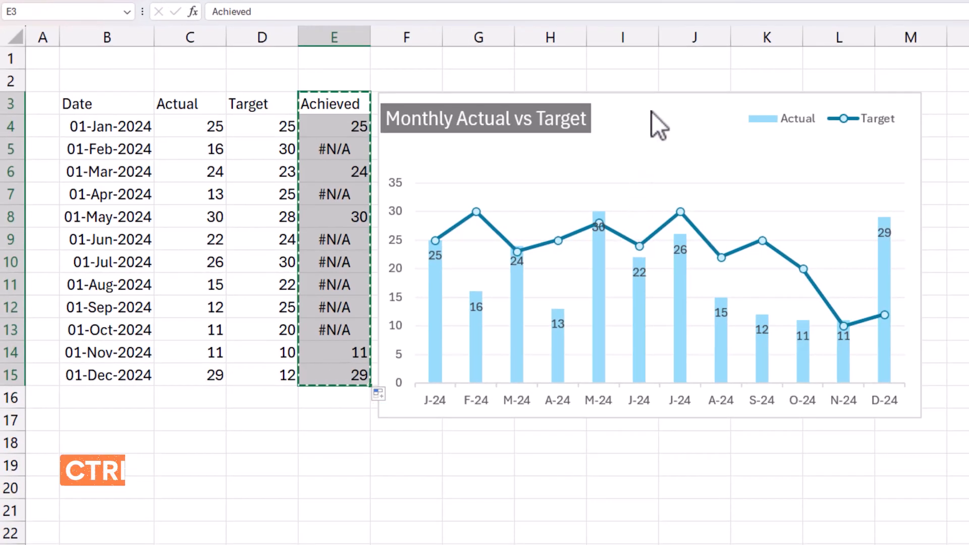
click(666, 151)
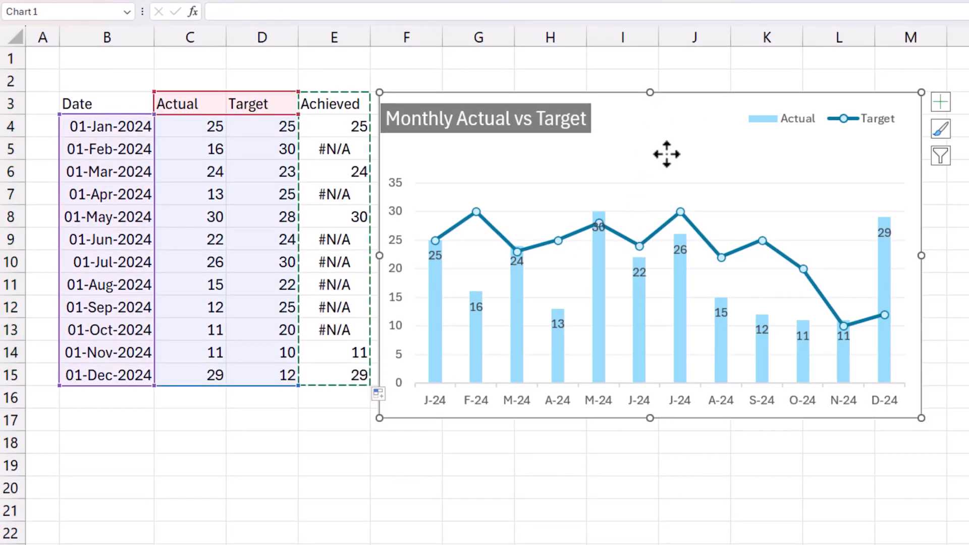
key(ctrl+v)
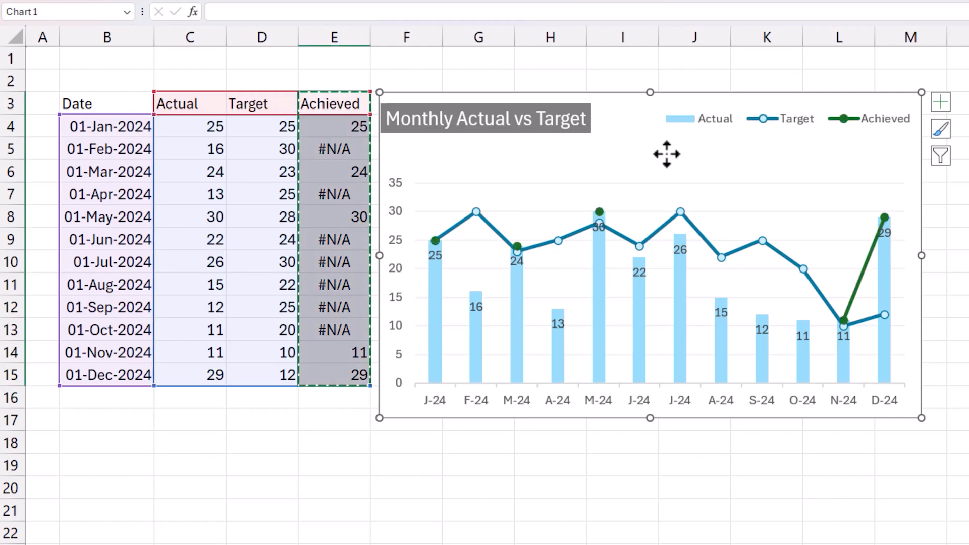
- Shift the chart slightly right and extend its plot area upward towards the title and legend
drag(616, 92, 644, 89)
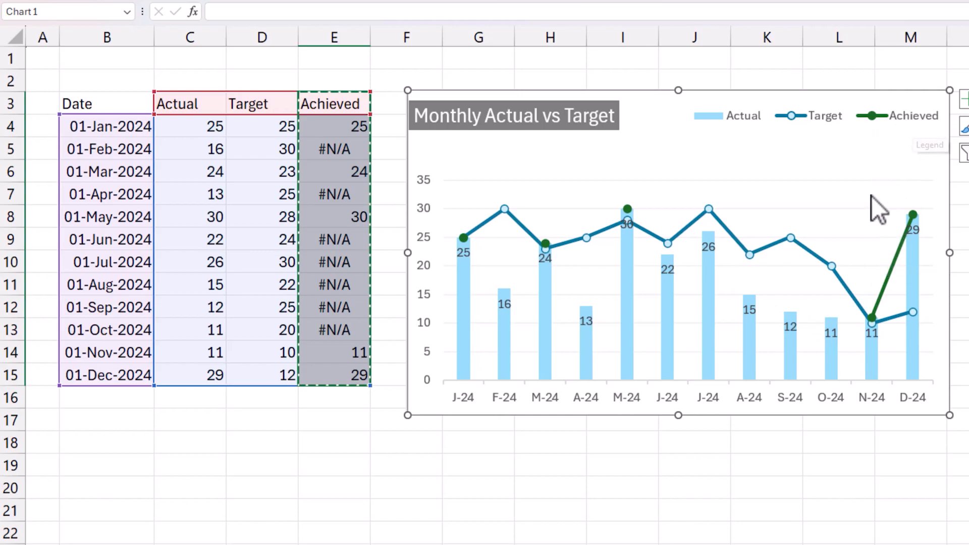
right_click(774, 197)
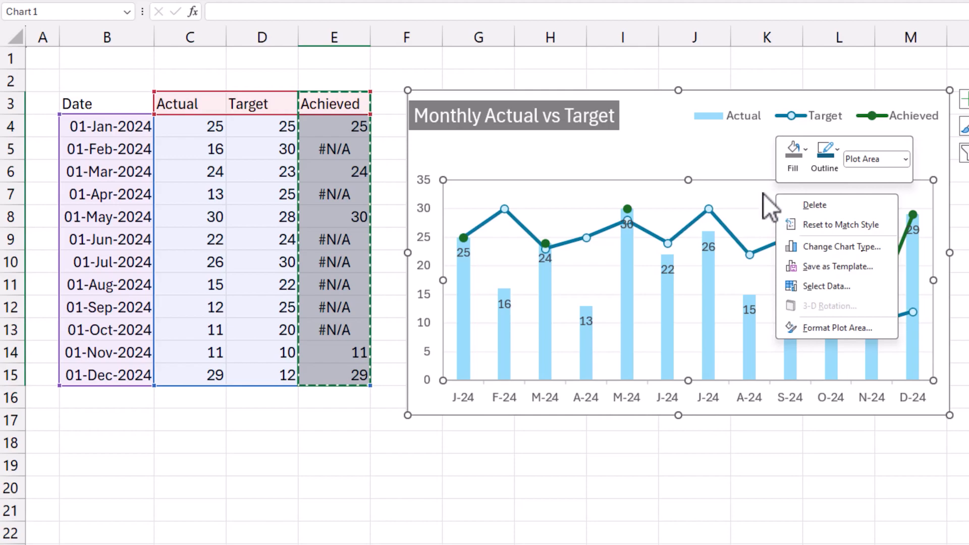
key(Escape)
drag(688, 179, 688, 151)
- Change the chart type of the Achieved series to Clustered Column in the custom combination
right_click(752, 181)
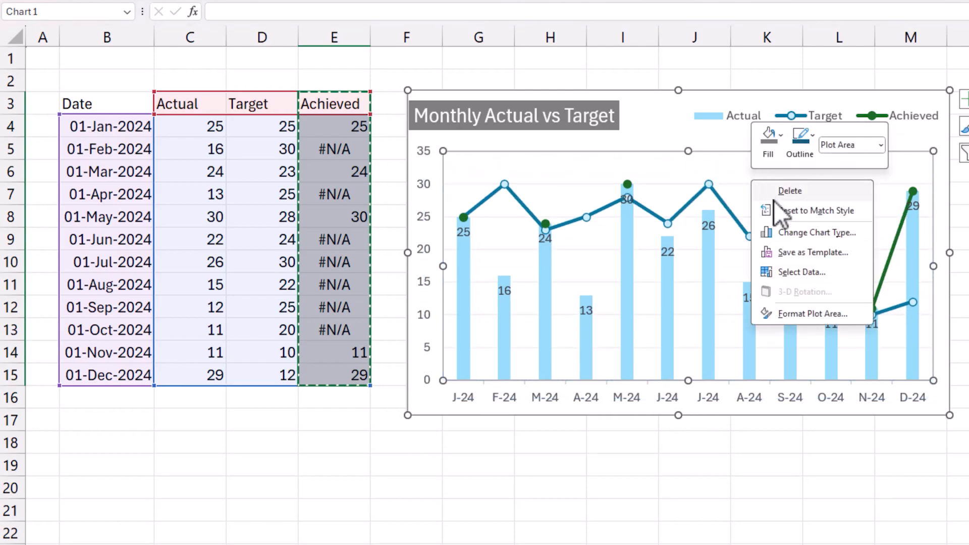
click(801, 236)
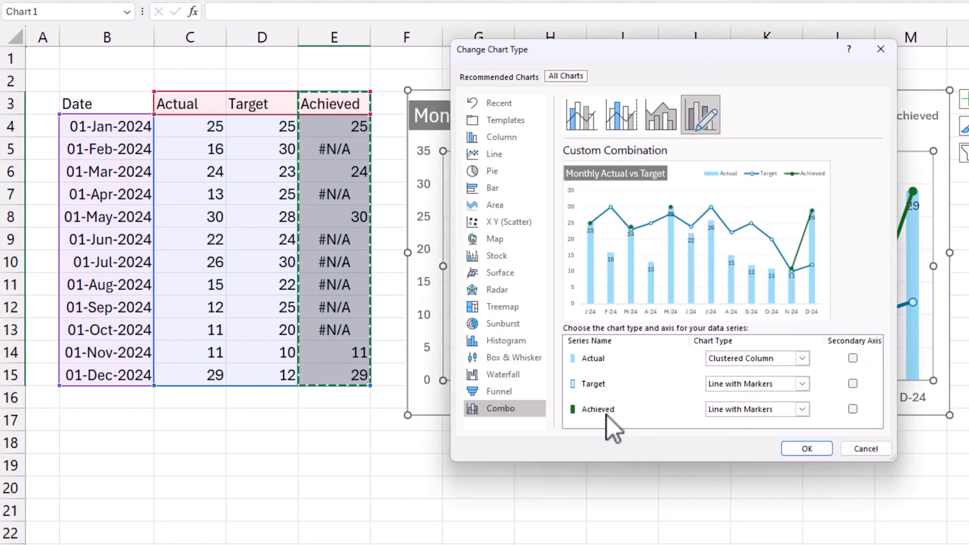
click(802, 409)
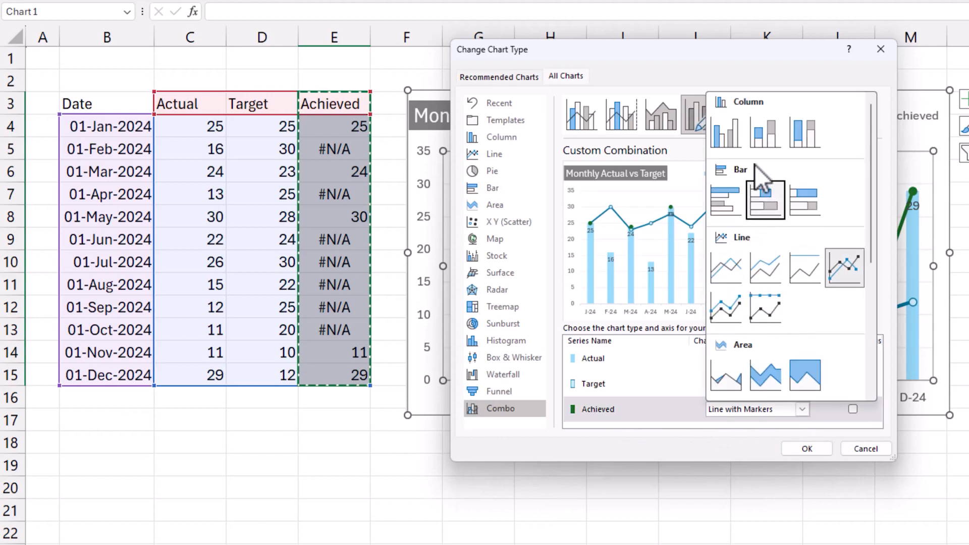
click(735, 130)
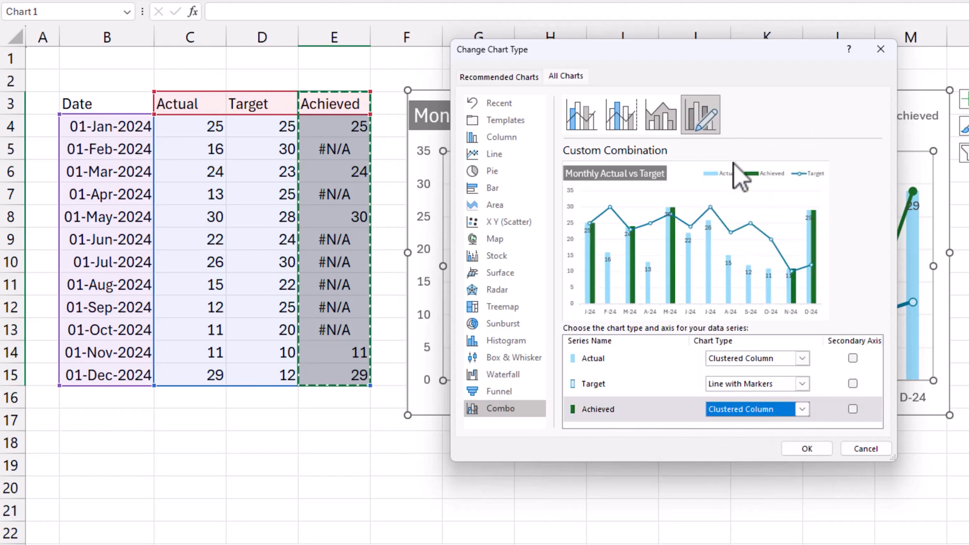
click(815, 448)
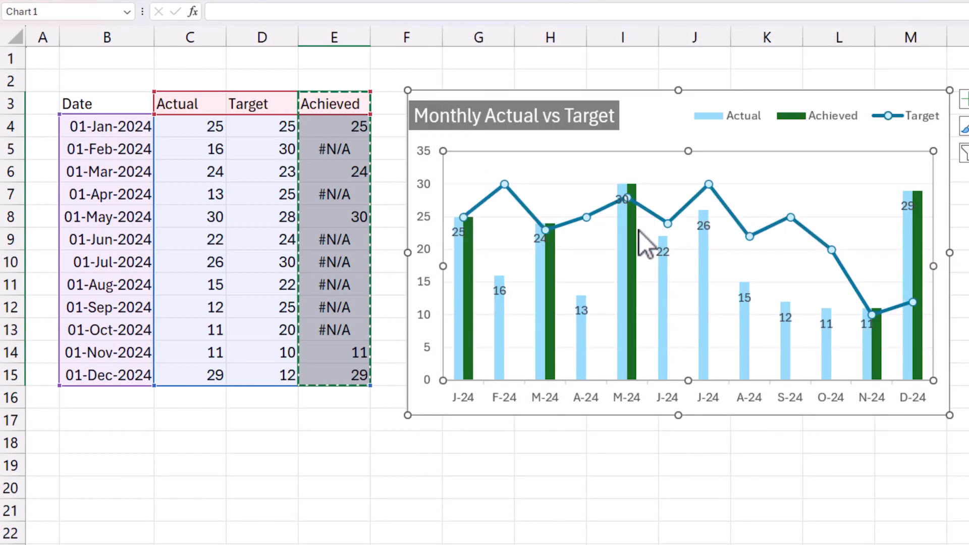
mouse_move(633, 231)
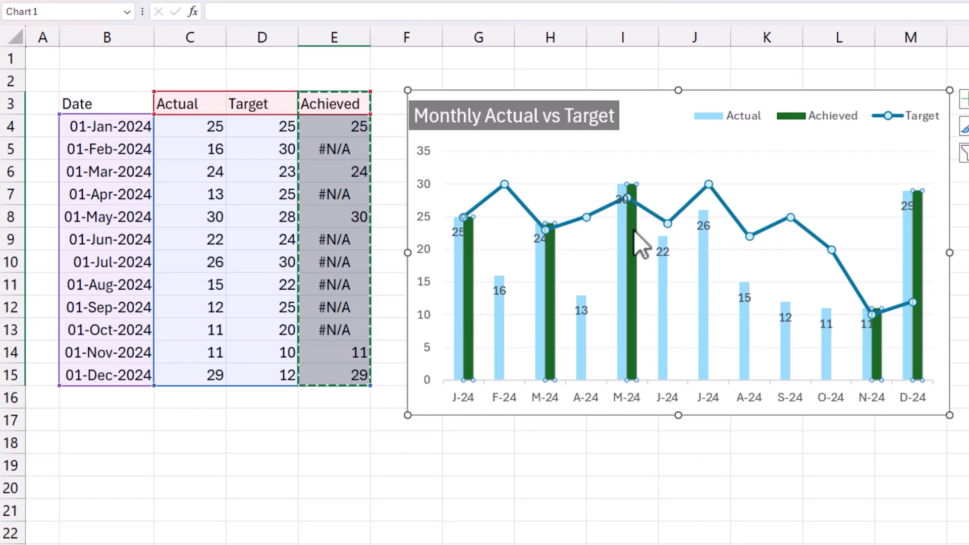
double_click(634, 231)
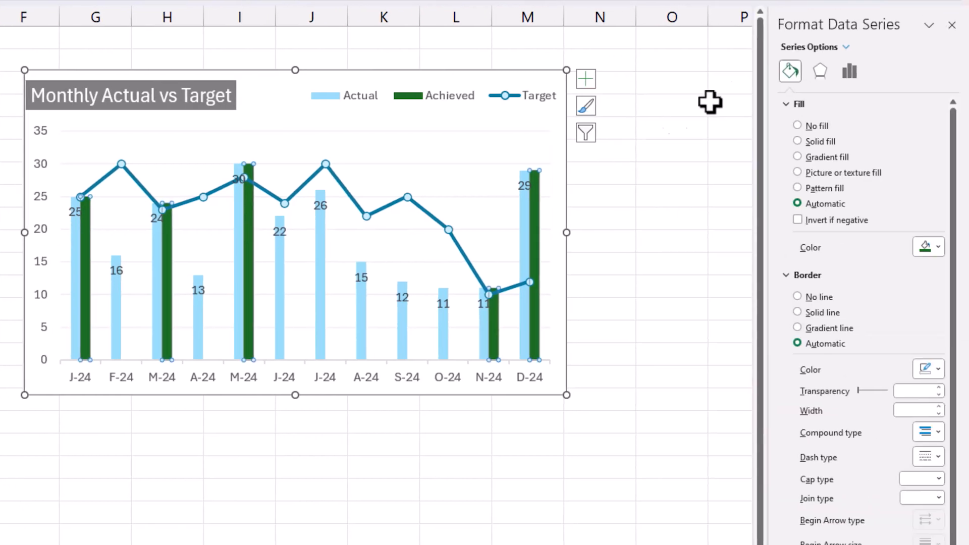
click(846, 47)
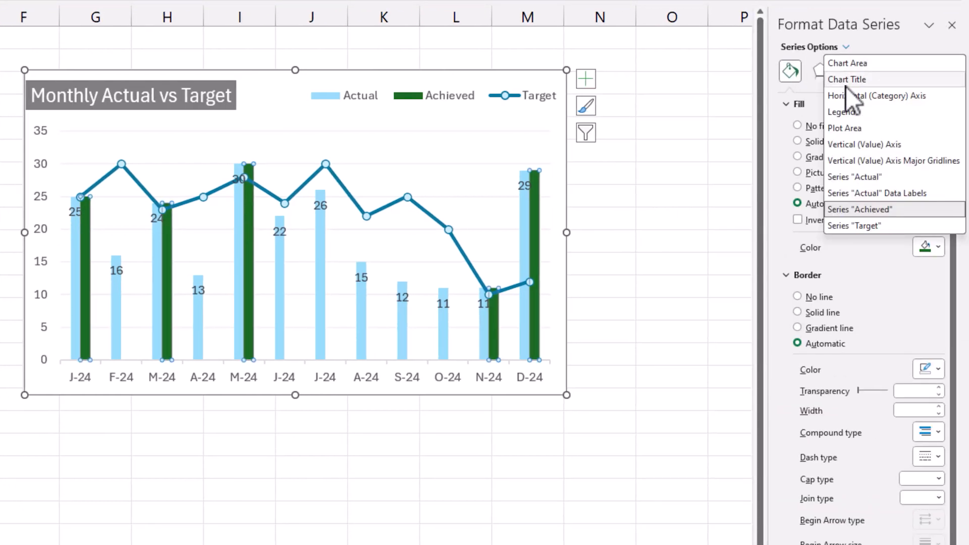
click(858, 209)
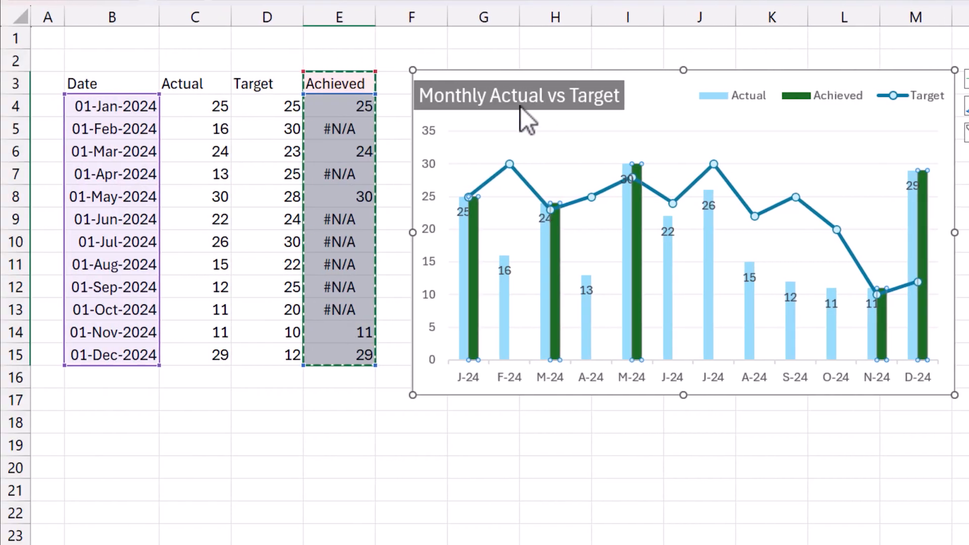
drag(349, 80, 354, 353)
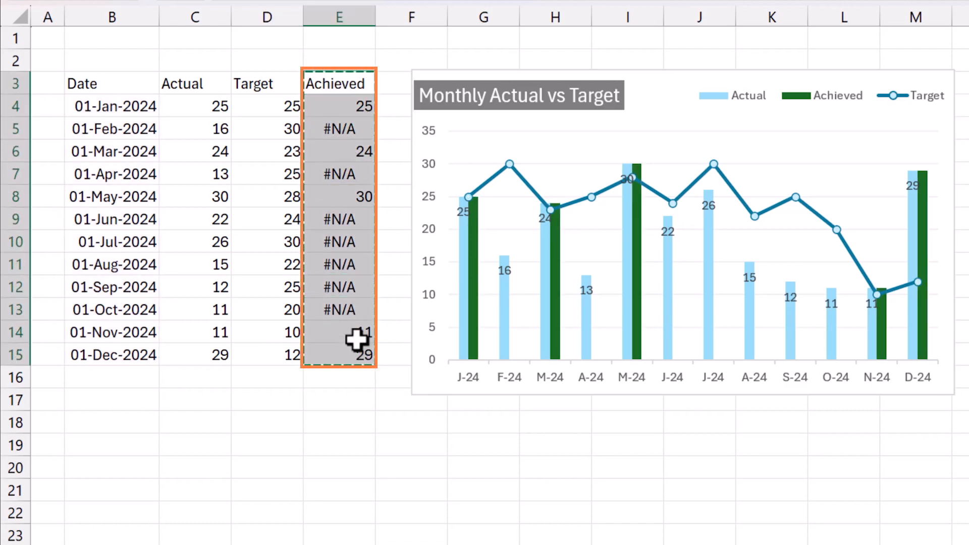
key(ctrl+v)
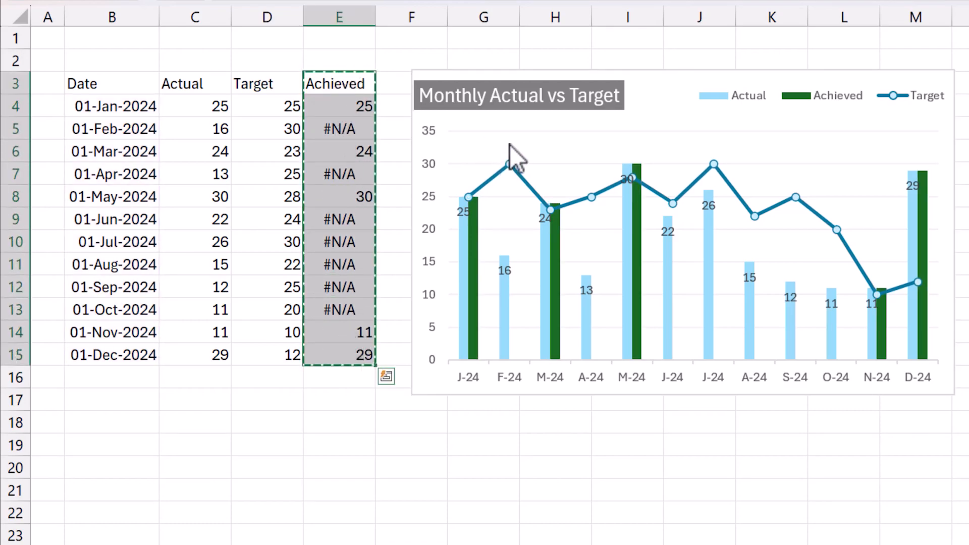
- Set the Series Overlap of the Achieved columns to 100% so they cover the Actual columns
double_click(834, 101)
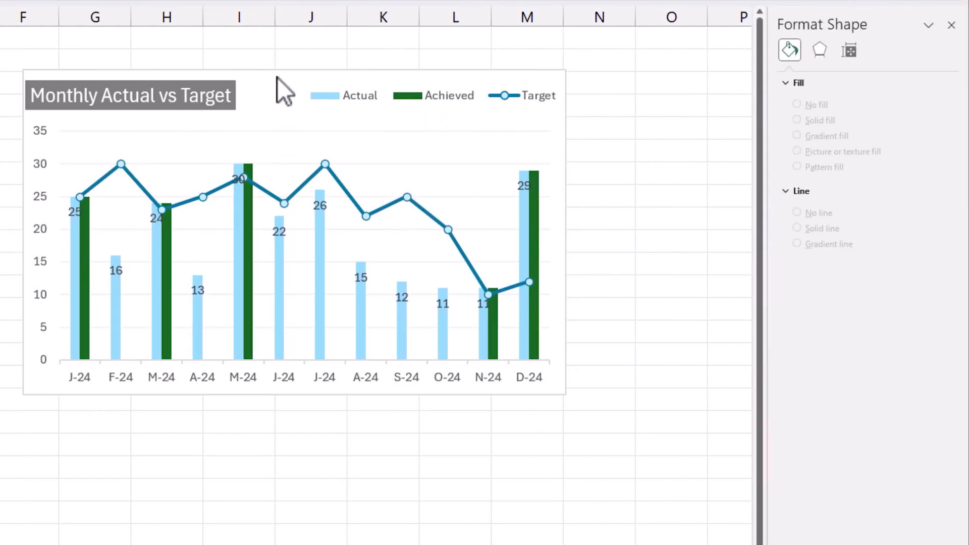
click(278, 78)
click(843, 47)
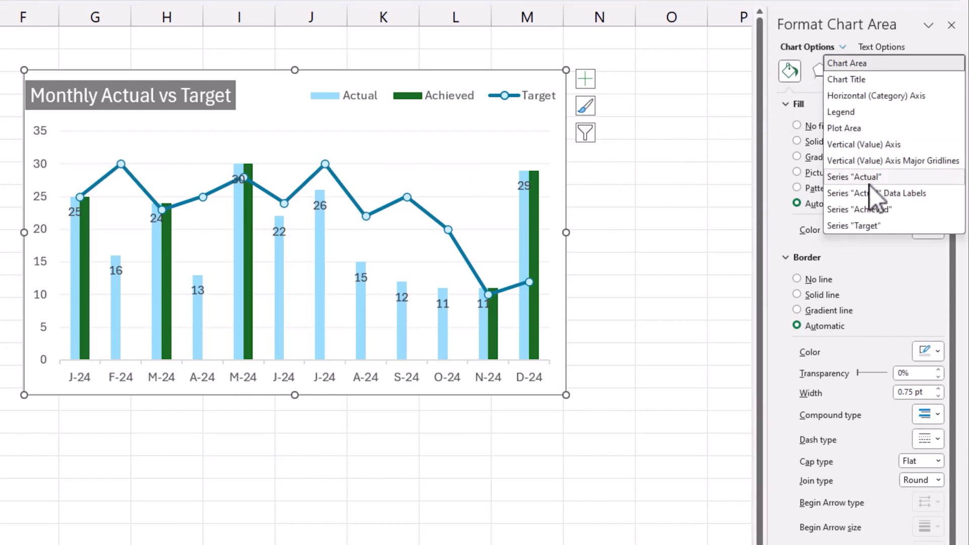
click(870, 209)
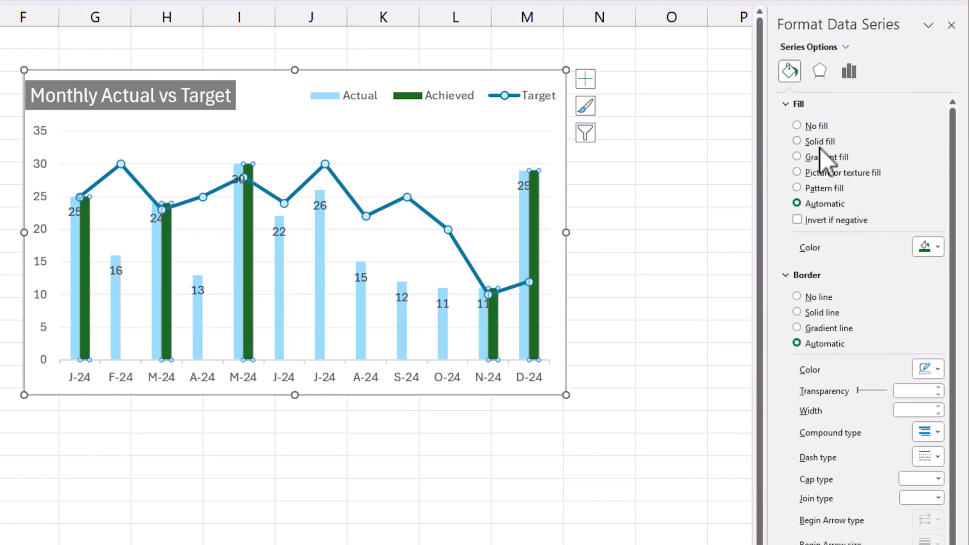
click(850, 73)
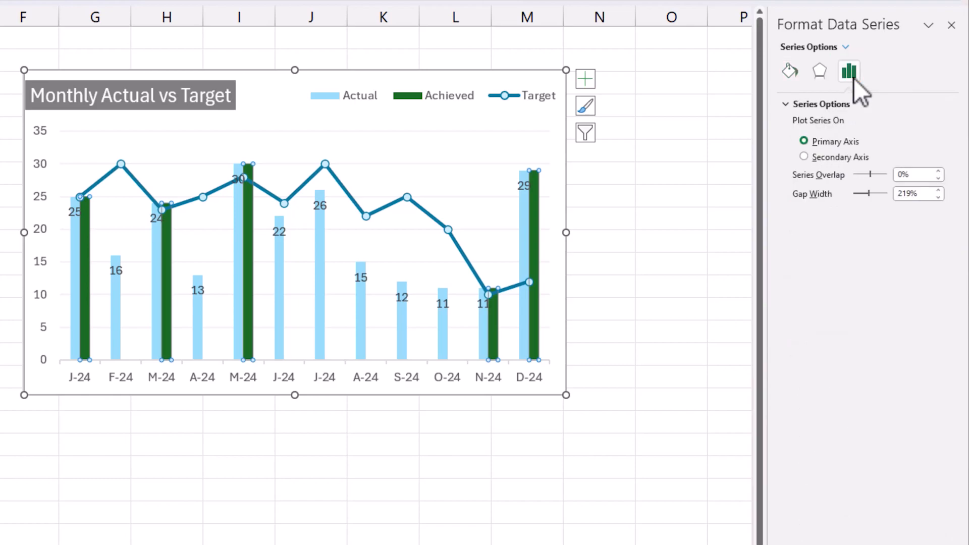
double_click(903, 175)
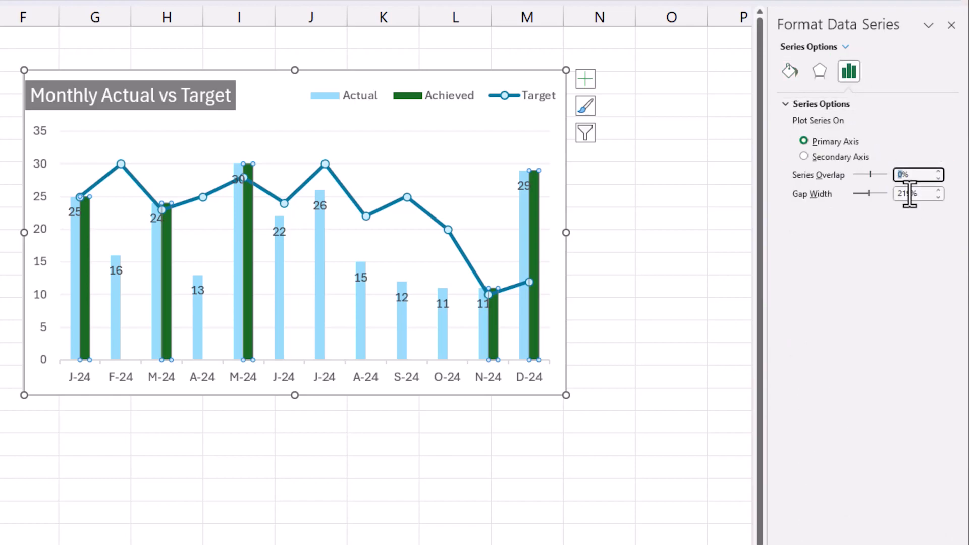
text(100)
key(Return)
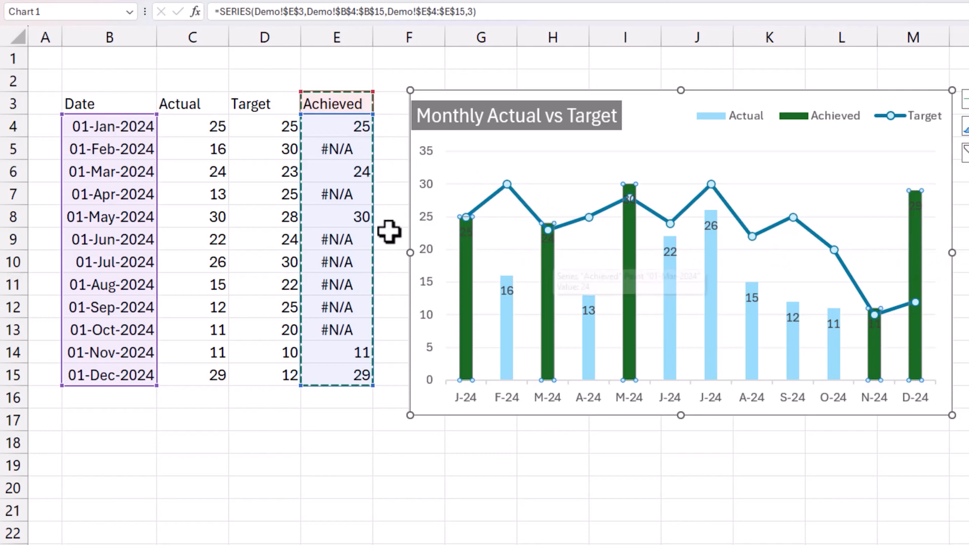
- Examine the order of the Actual, Target and Achieved series in the chart's data source settings
mouse_move(501, 325)
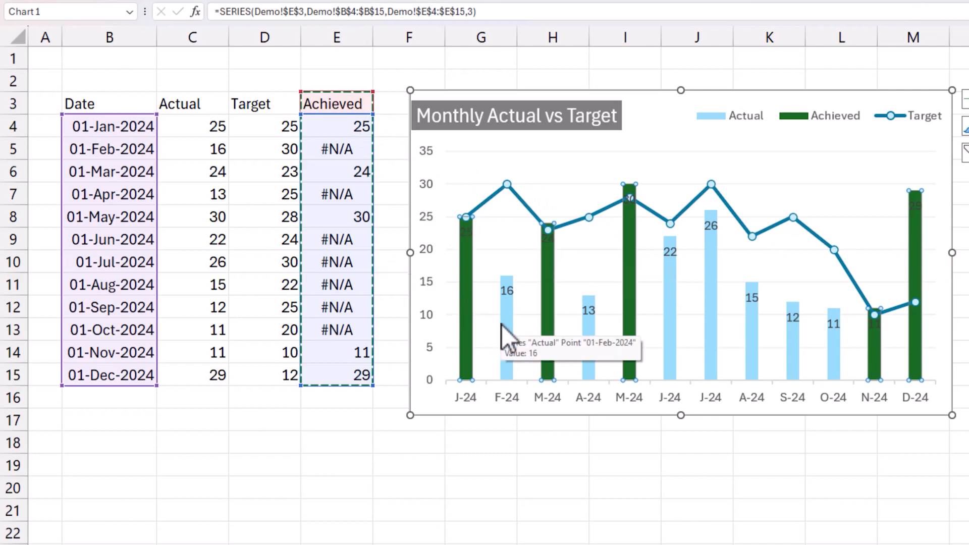
right_click(815, 201)
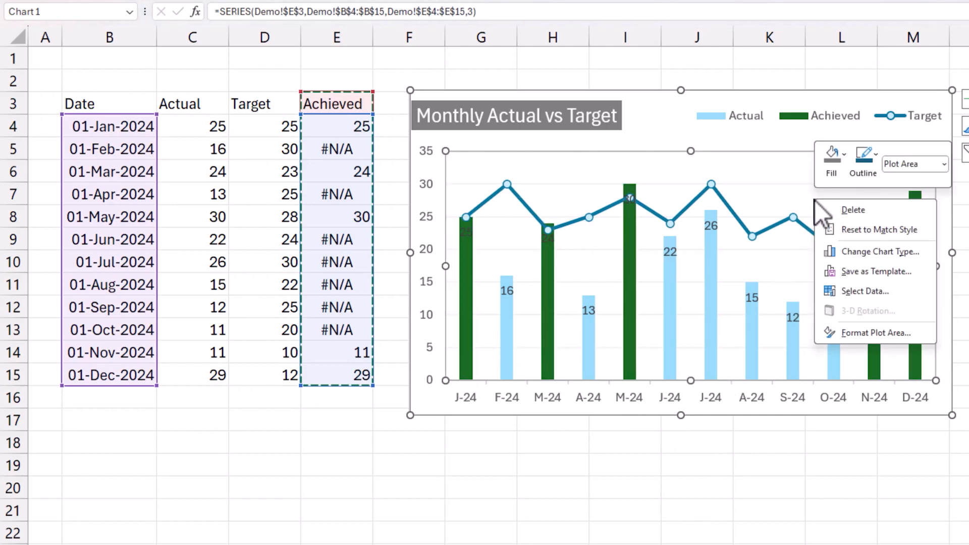
click(869, 292)
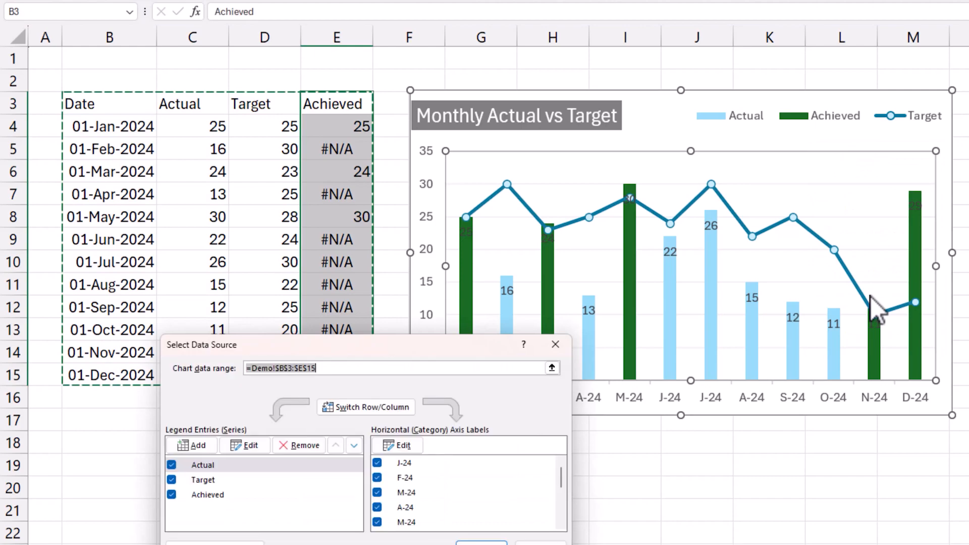
drag(409, 347, 718, 252)
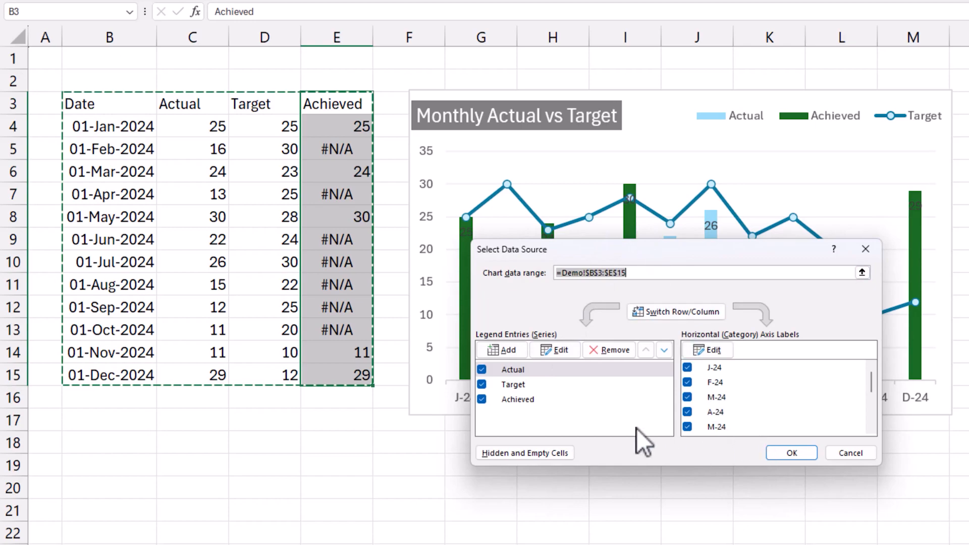
click(500, 400)
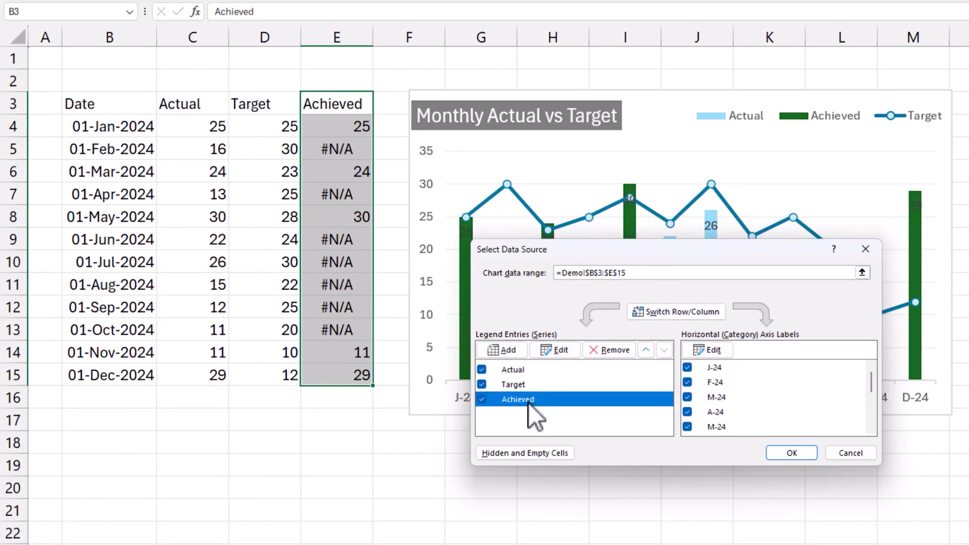
click(804, 457)
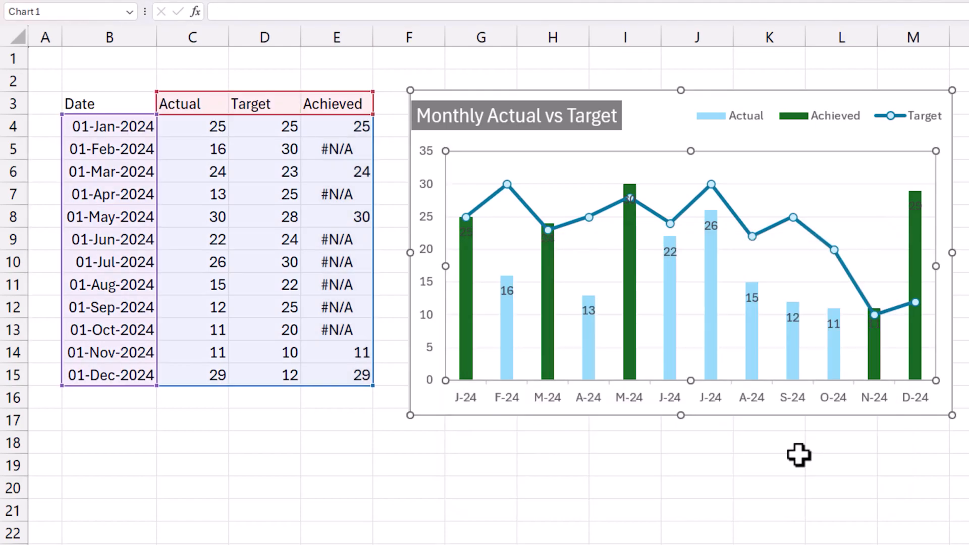
- Give the Achieved columns a solid fill in a light purple-pink theme colour and deselect the chart
click(633, 235)
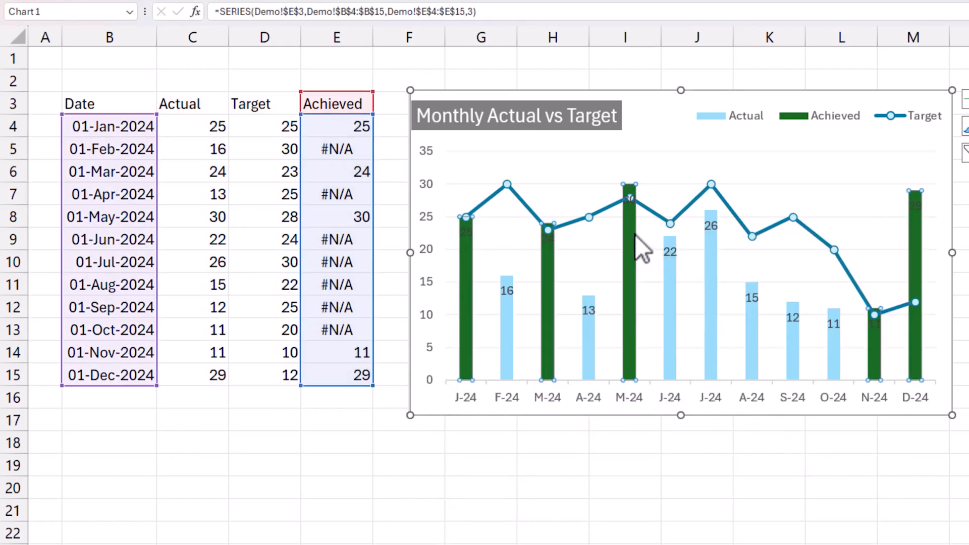
key(ctrl+1)
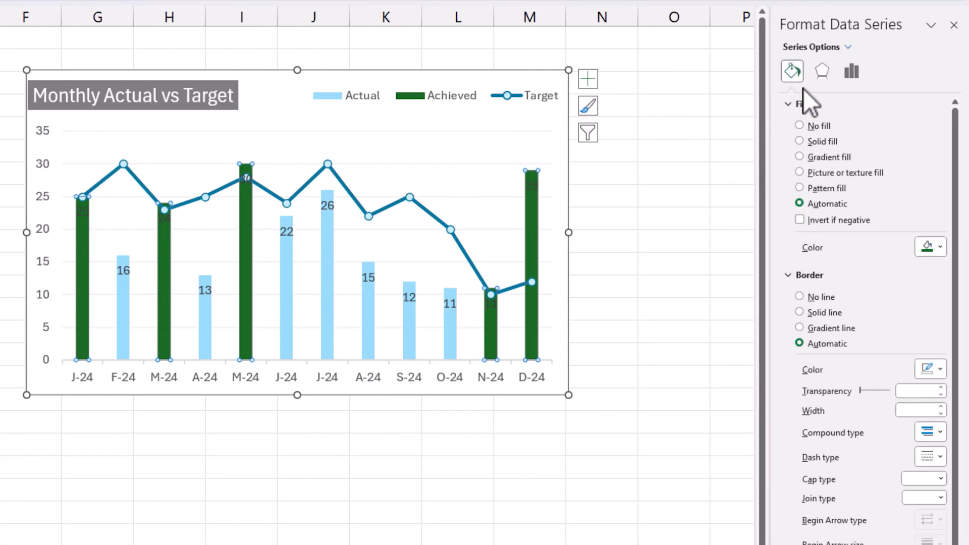
click(819, 141)
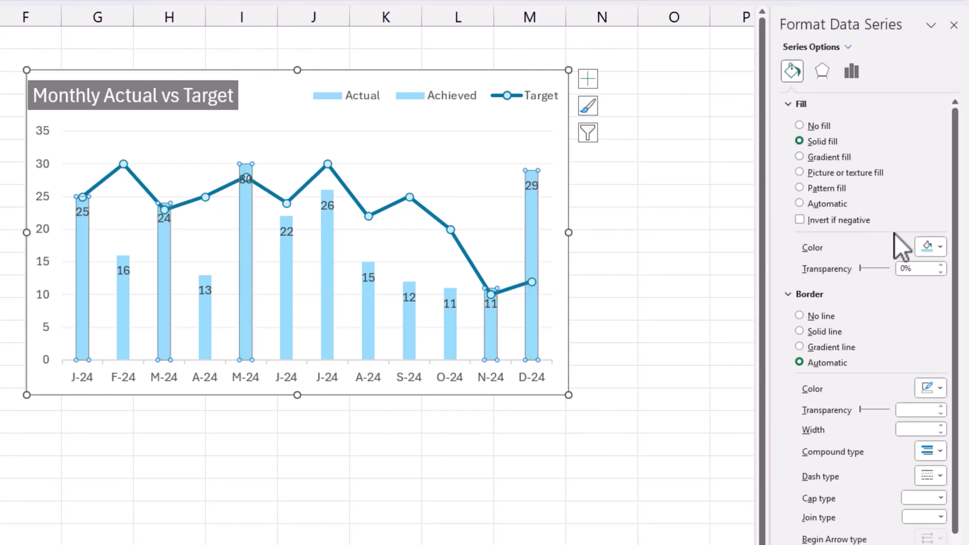
click(934, 247)
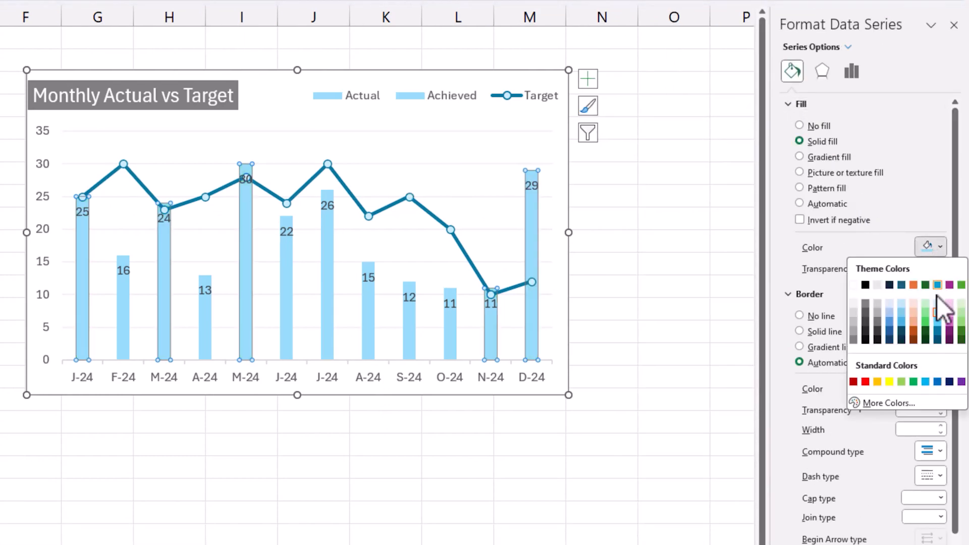
click(949, 321)
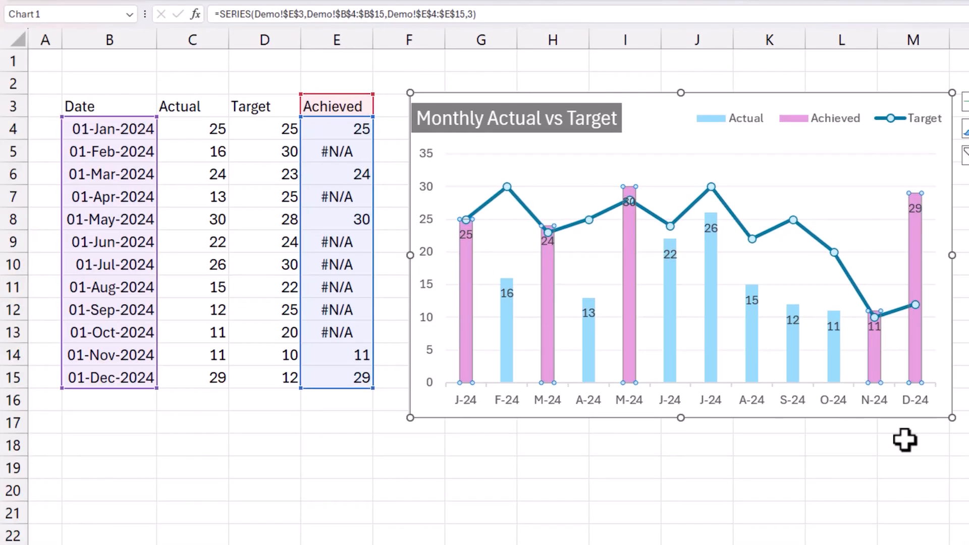
click(460, 430)
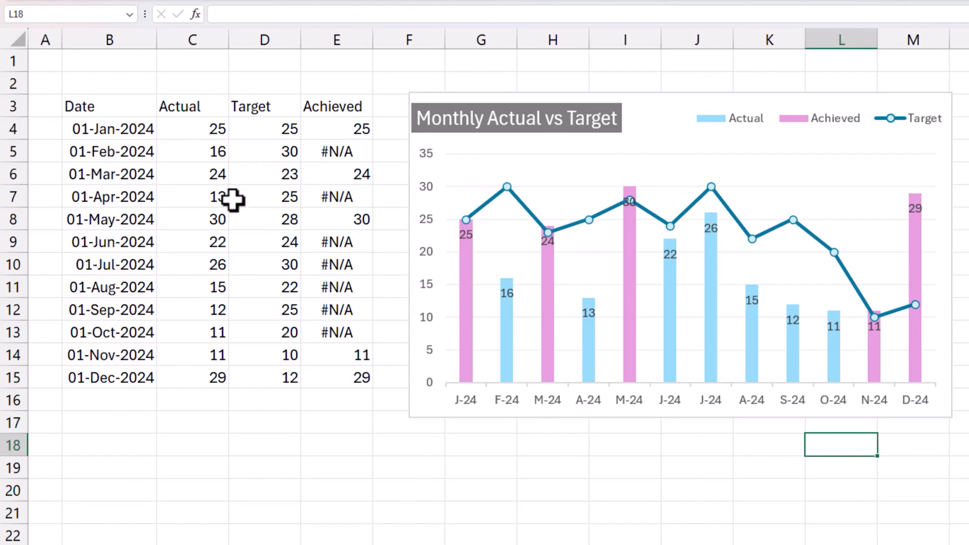
- Test the chart's colour change by setting the February target in D5 to 12, and undo the entry
click(217, 152)
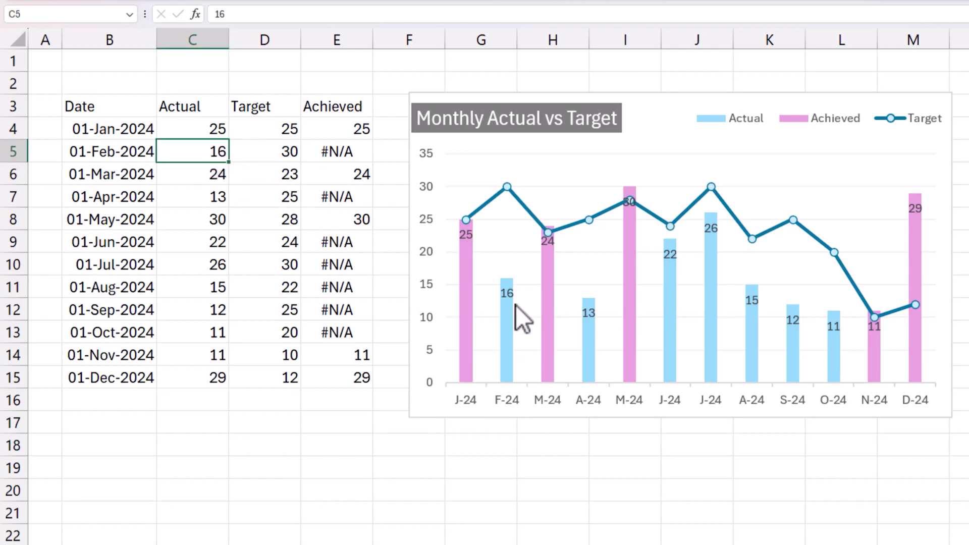
click(266, 152)
text(12)
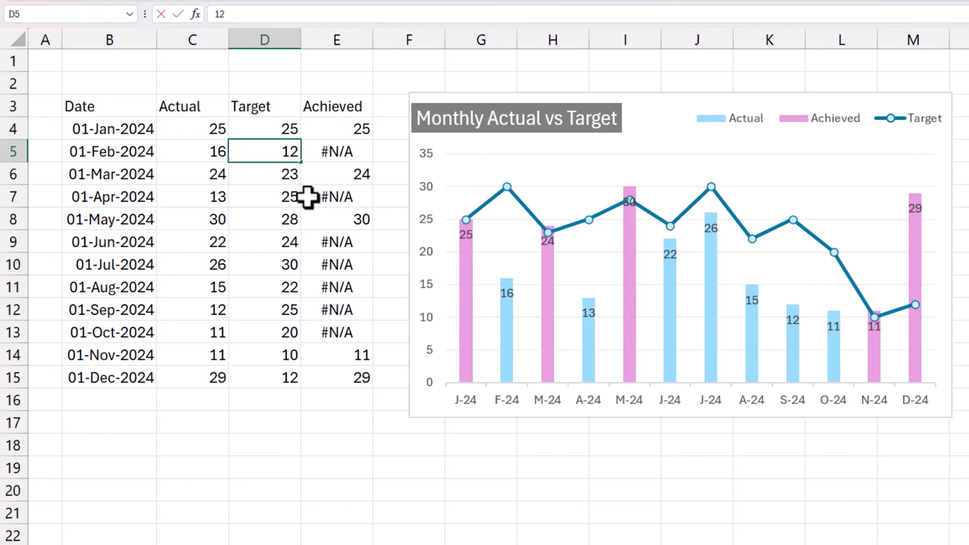
key(Return)
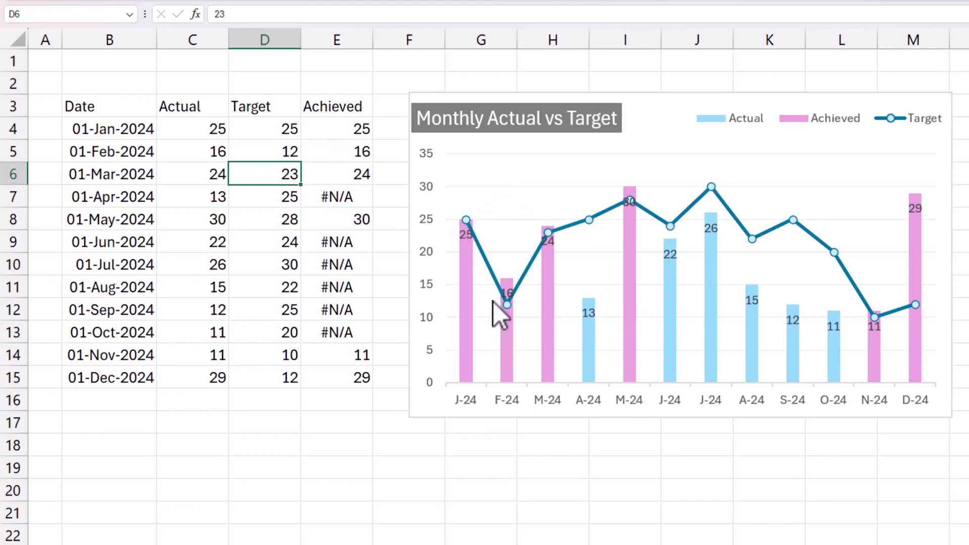
mouse_move(510, 328)
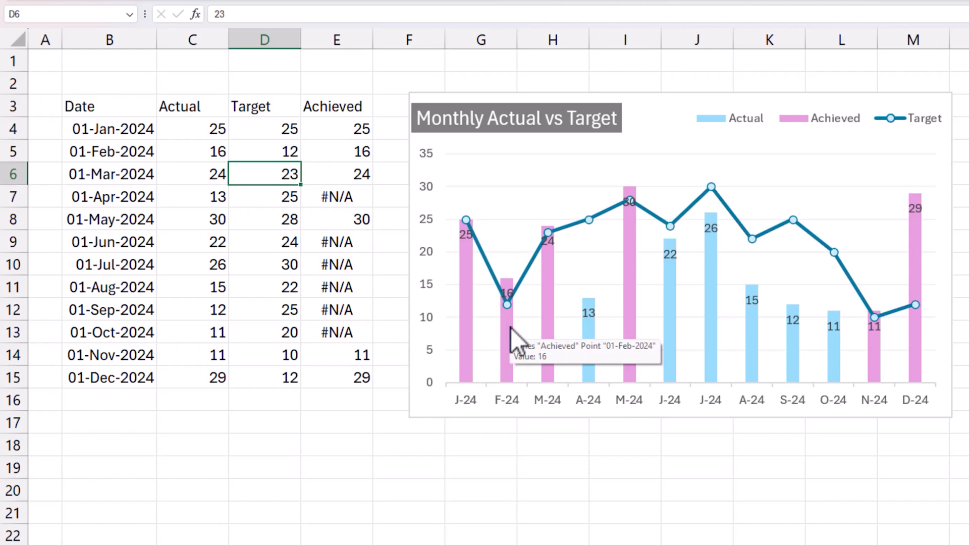
key(ctrl+z)
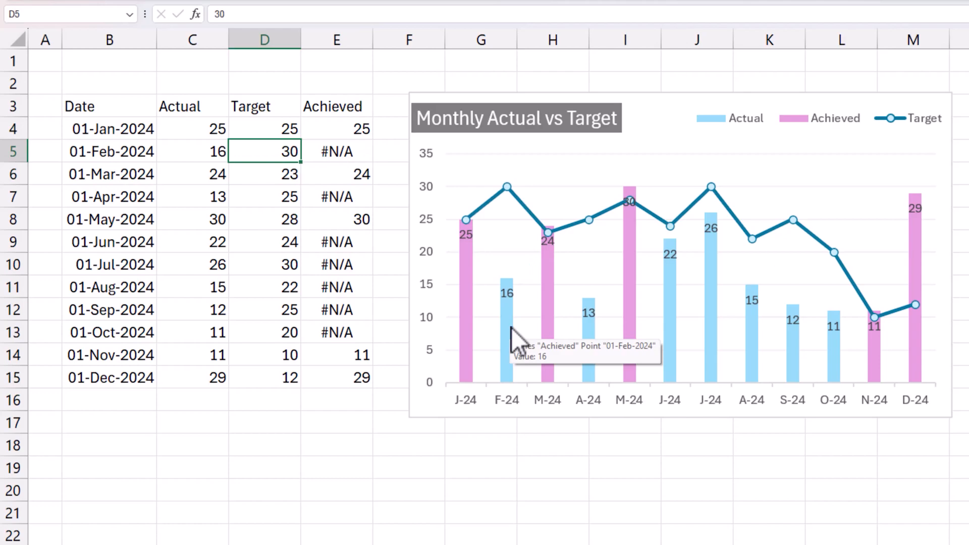
click(607, 448)
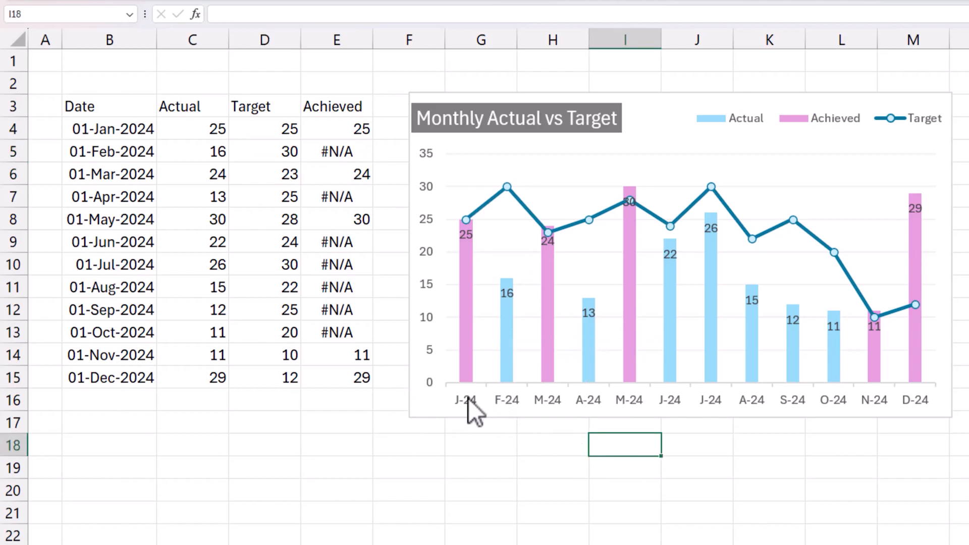
- Turn on rounded corners for the chart area's border
click(421, 415)
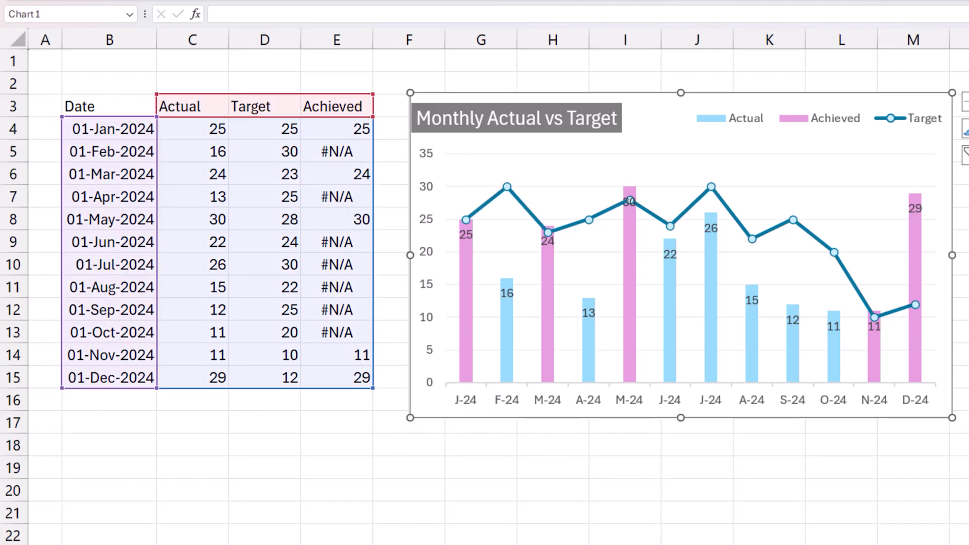
key(ctrl+1)
scroll(813, 267, down, 1)
click(816, 291)
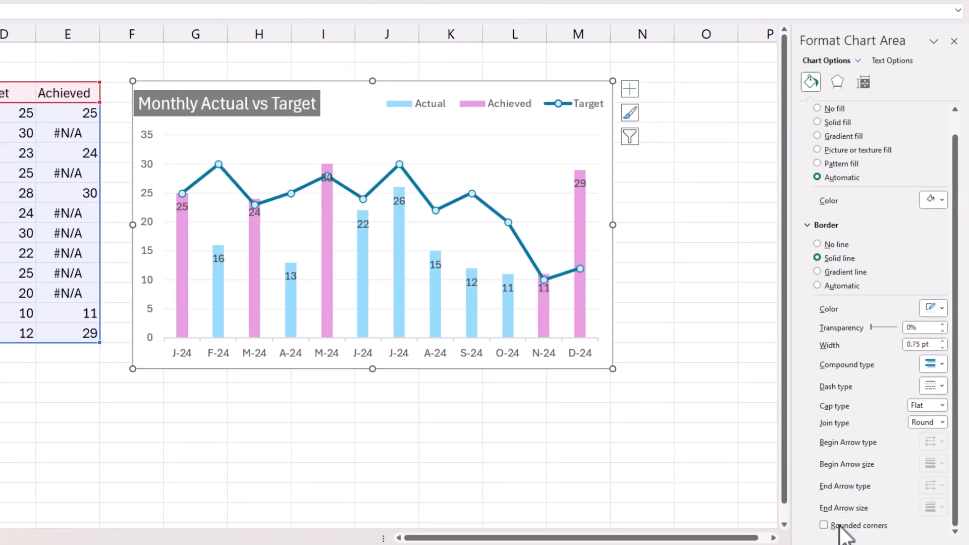
click(841, 527)
click(650, 440)
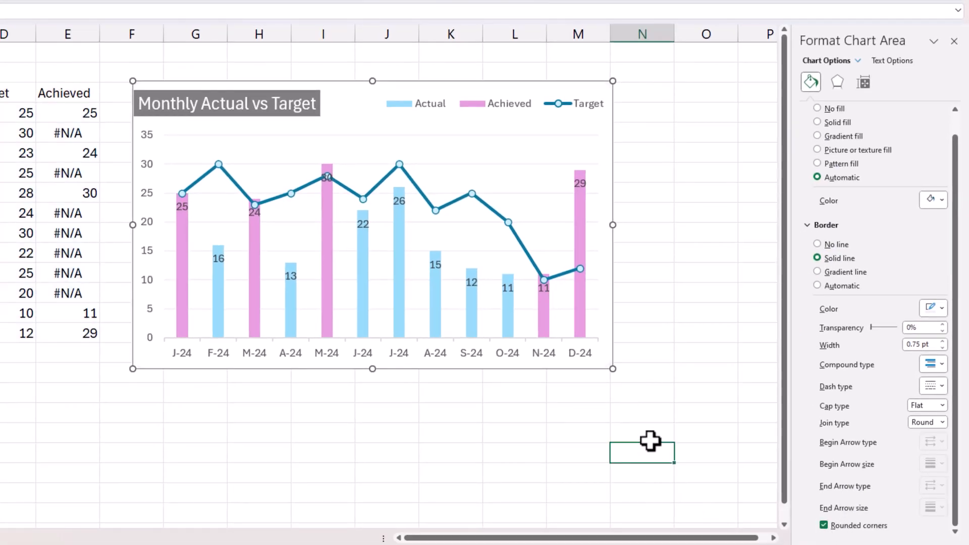
- Change the chart area's border colour to a darker grey
click(605, 109)
click(612, 147)
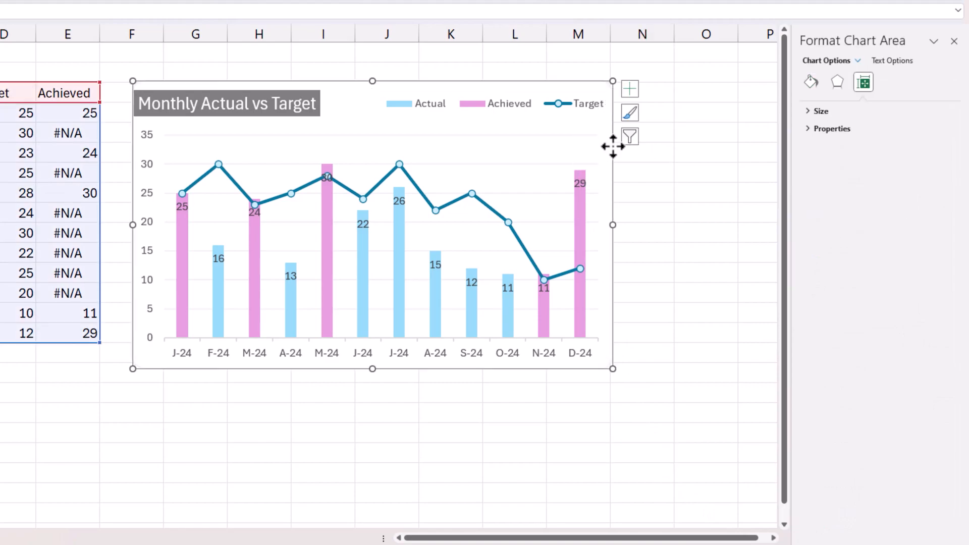
click(810, 81)
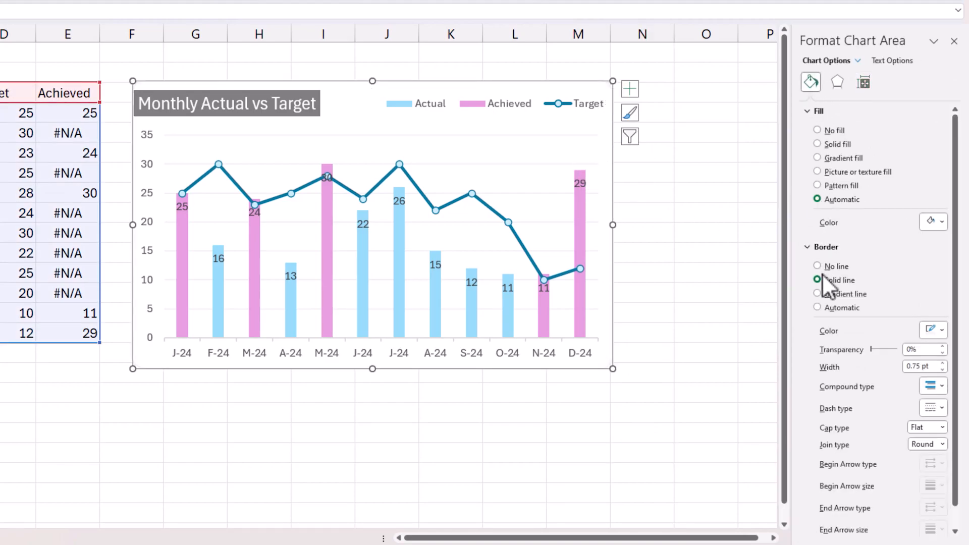
click(931, 330)
click(873, 379)
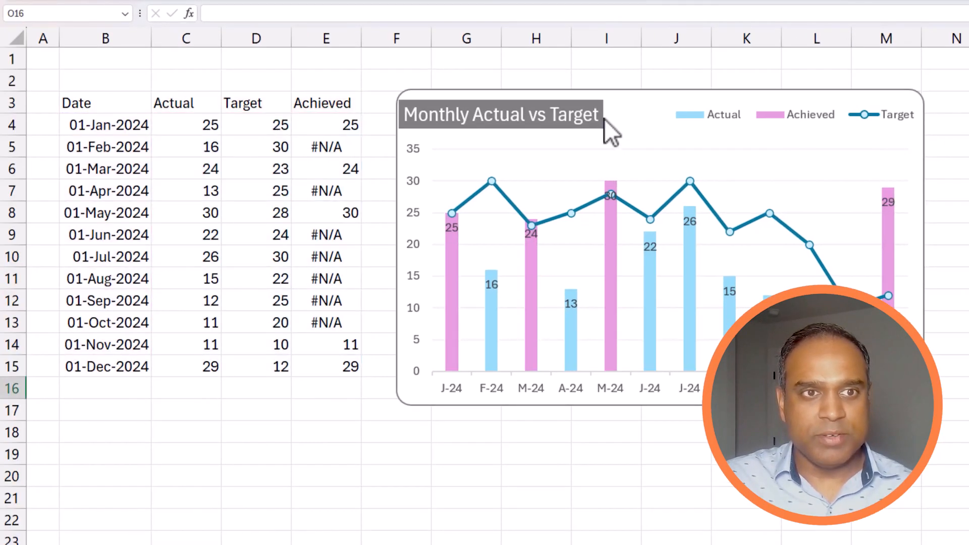
- Append the word "Achieved" to the end of the chart title
click(602, 116)
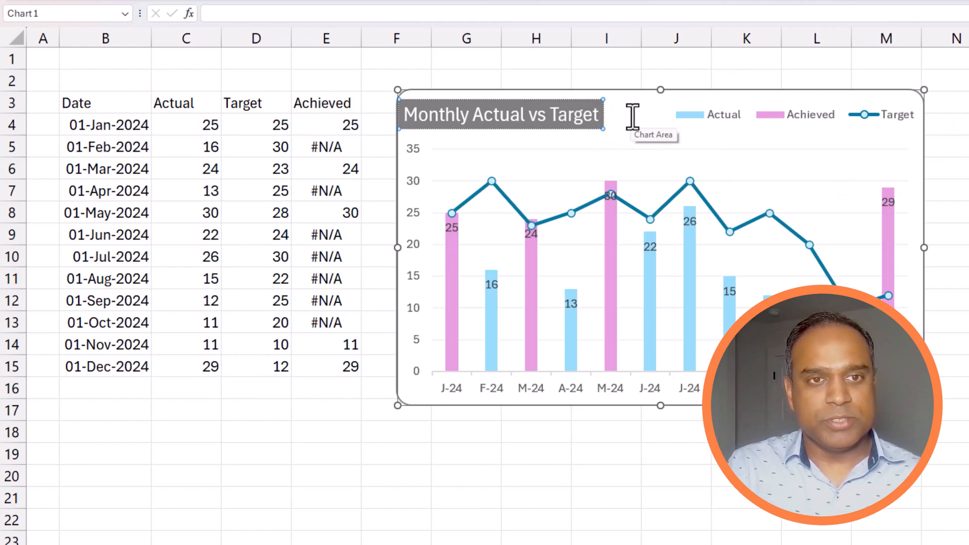
text(with a)
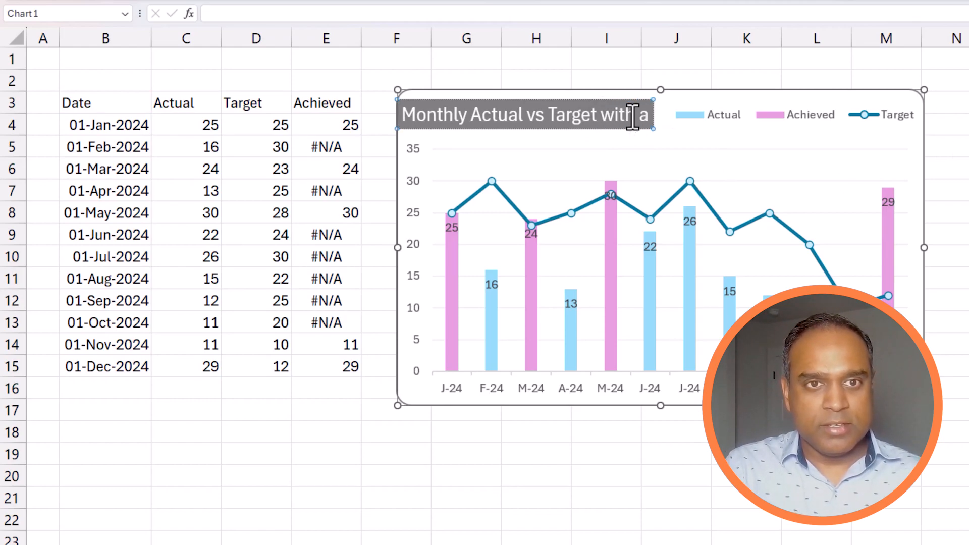
key(BackSpace)
key(BackSpace)
key(BackSpace)
key(BackSpace)
key(BackSpace)
text(Achi)
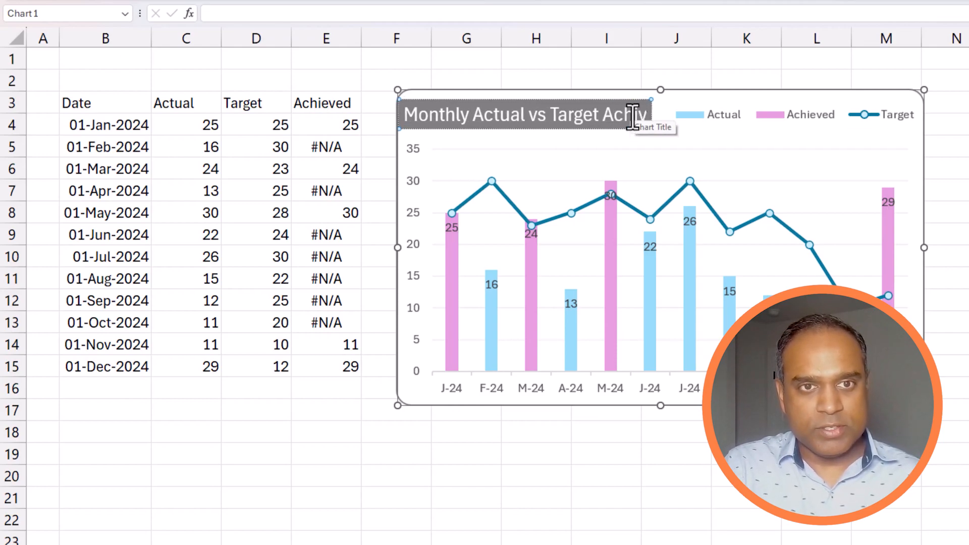
text(eved)
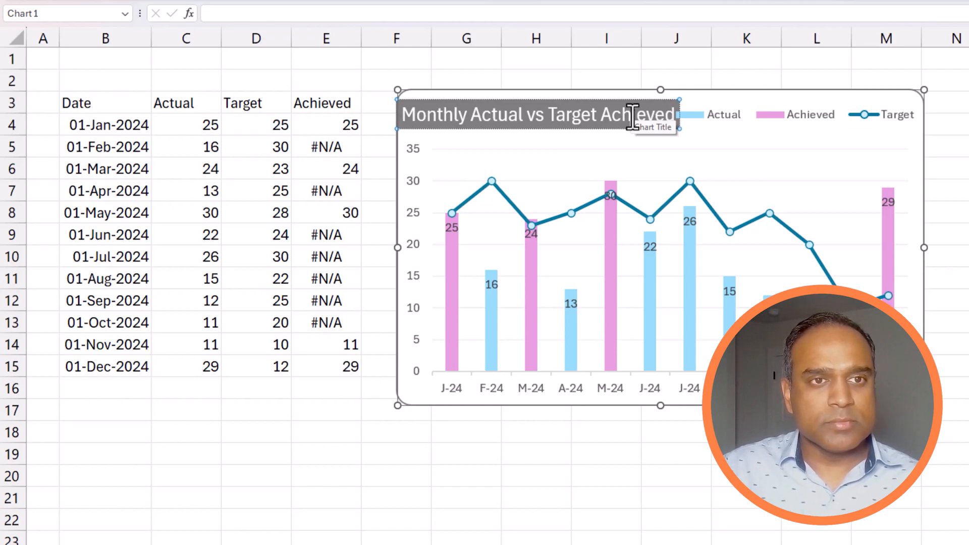
- Shorten the chart title to "Monthly Targets Achieved", move it to the chart's upper-left corner and deselect the chart
key(ctrl+Left)
key(ctrl+Left)
key(ctrl+shift+Left)
key(ctrl+shift+Left)
key(BackSpace)
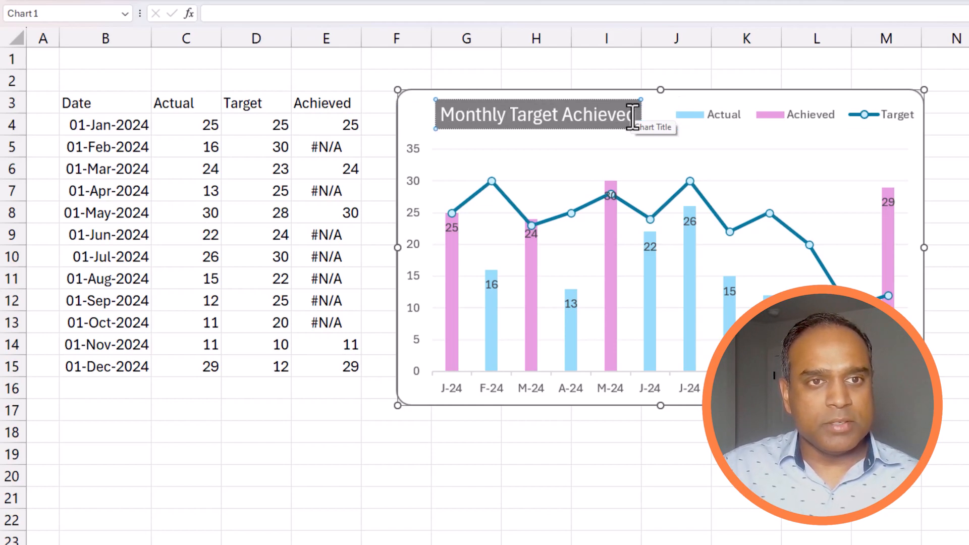
text(s)
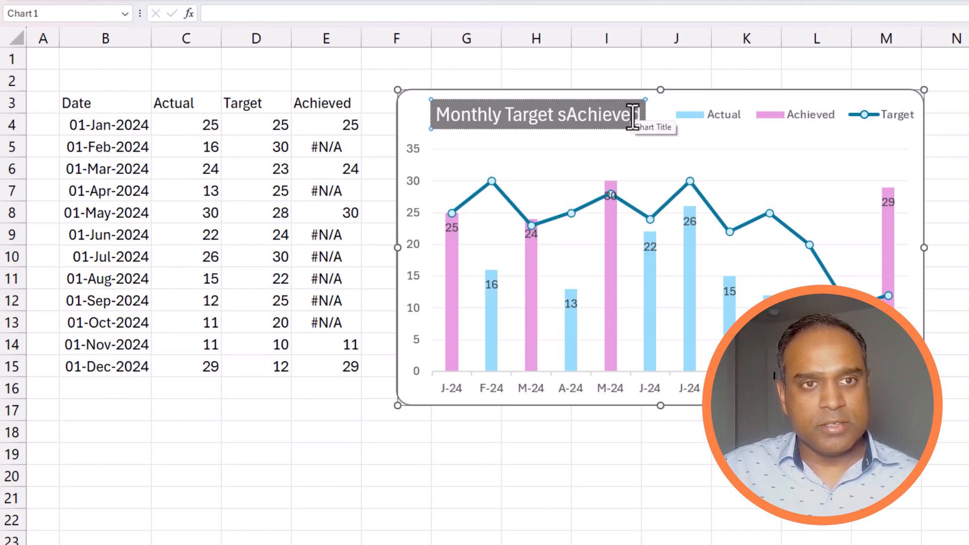
key(Left)
key(BackSpace)
key(Right)
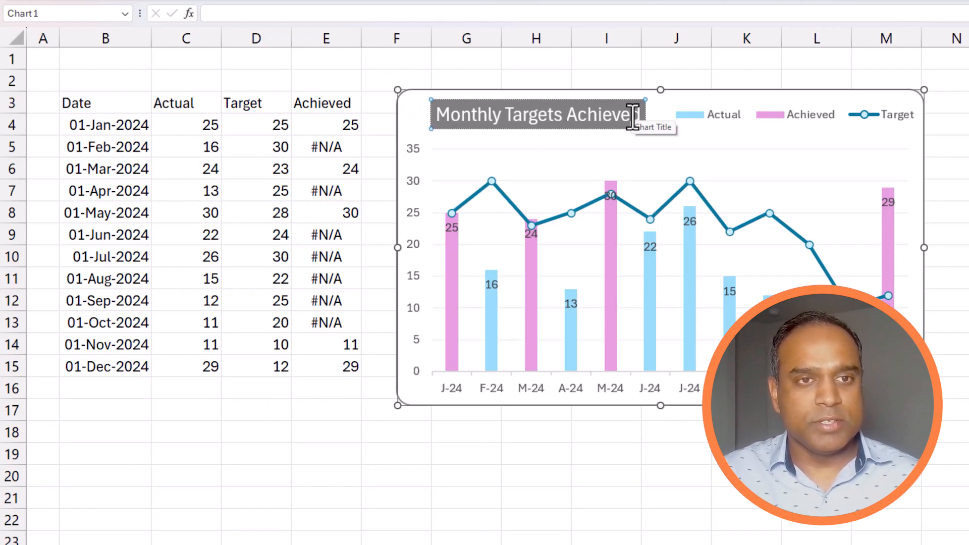
drag(527, 130, 493, 132)
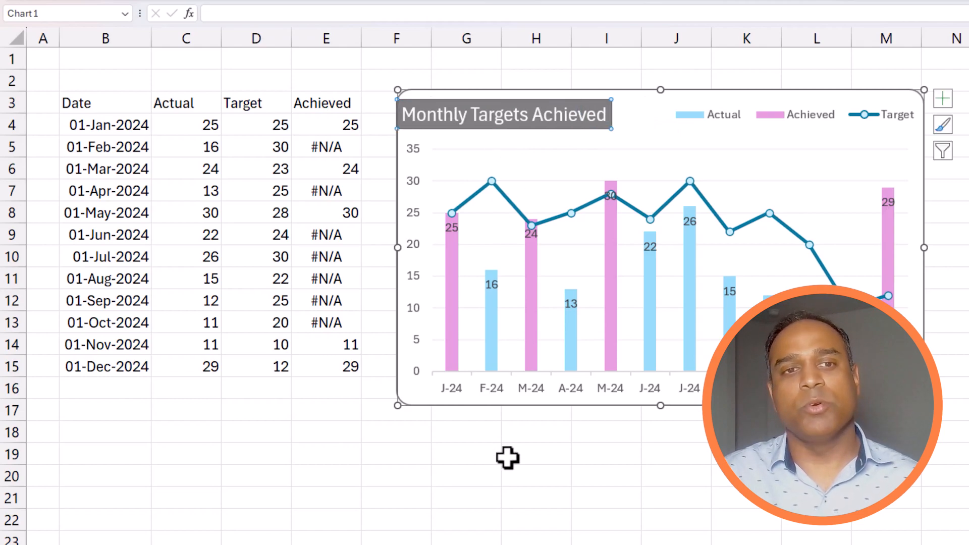
click(507, 458)
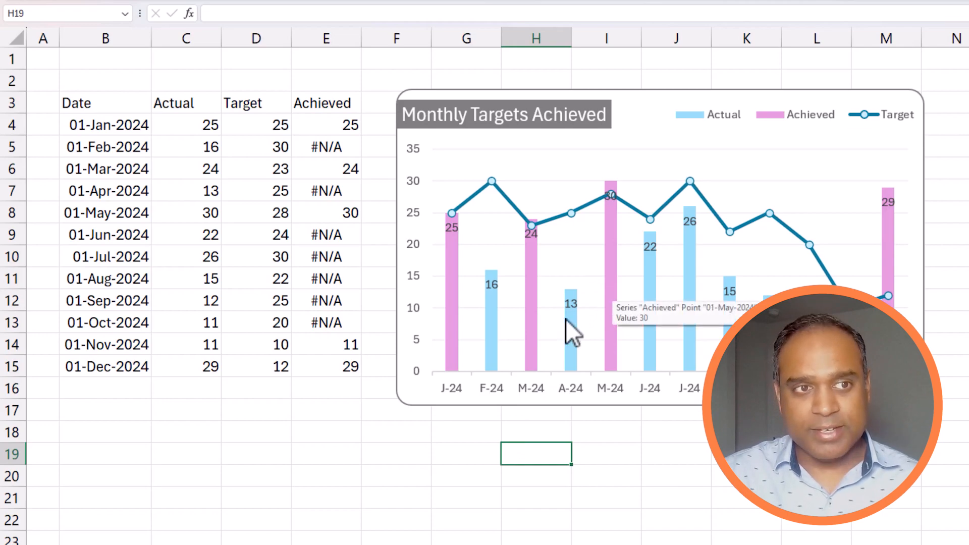
- Review the Achieved helper formula in E4 and the helper range E4:E15 against the chart columns
click(351, 122)
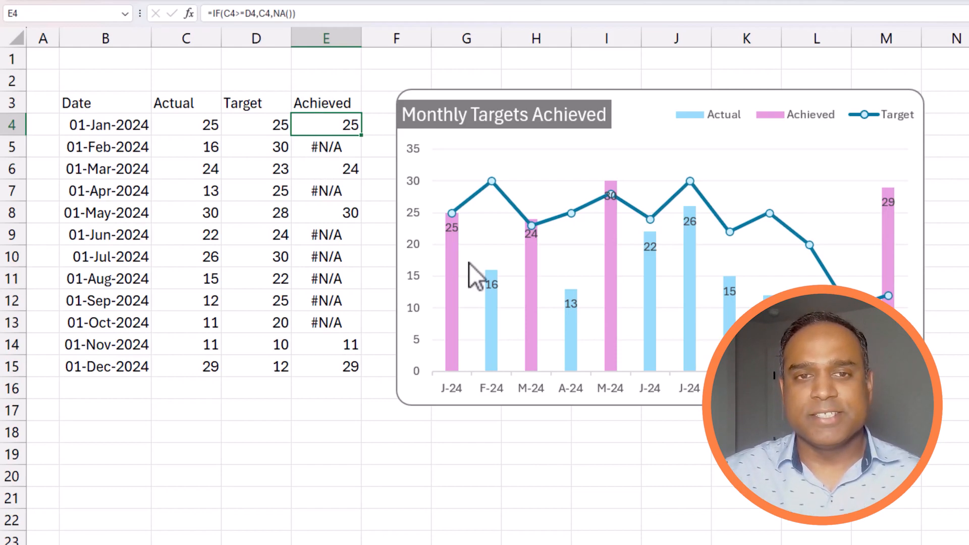
mouse_move(652, 299)
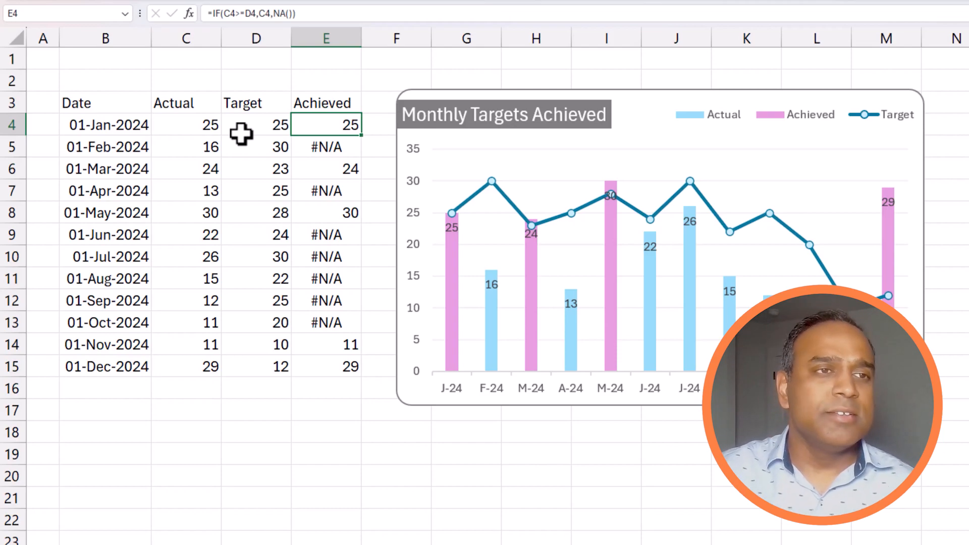
drag(307, 132, 326, 365)
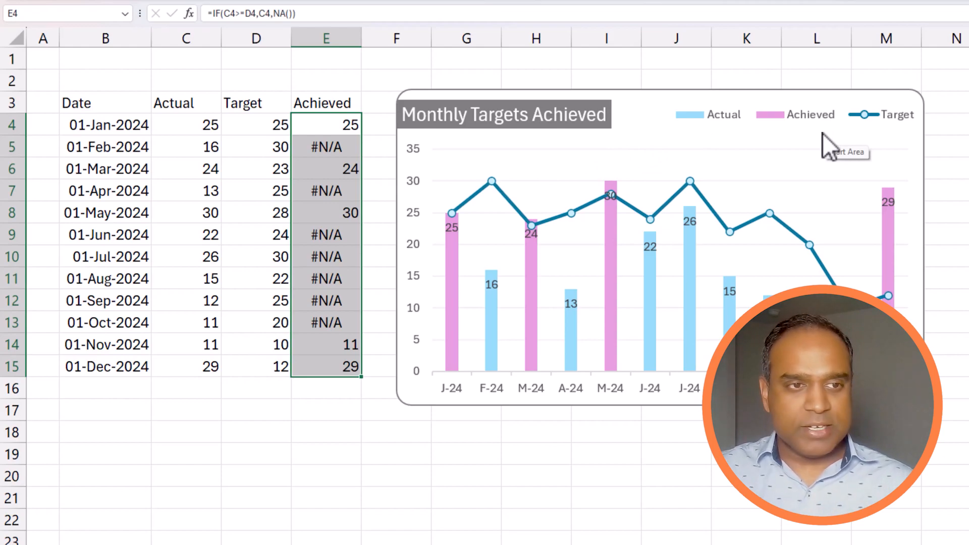
click(308, 117)
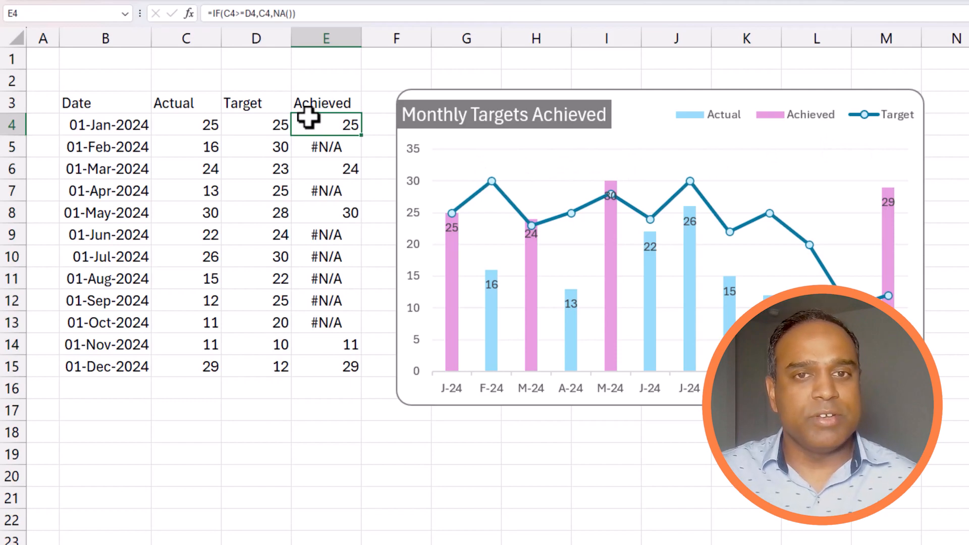